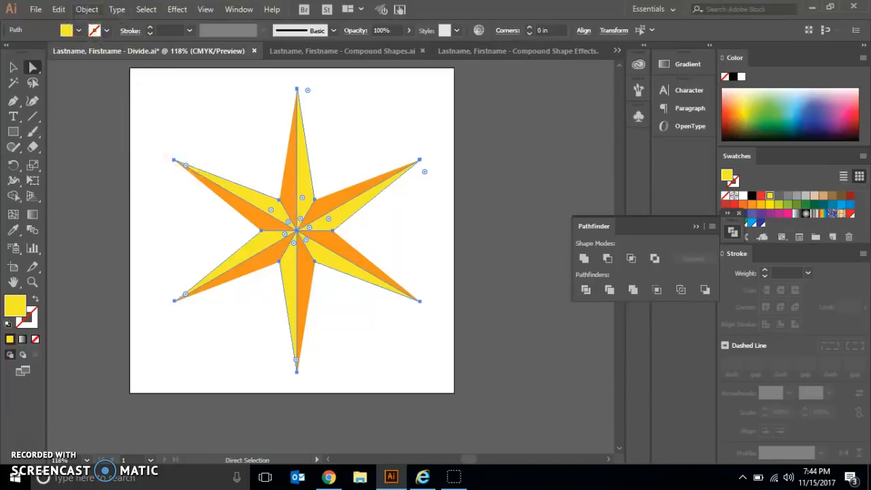
# Open AI 4-10.ai from the Computer Graphics > Illustrator > Chapter 4 folder, reached through the Business Handout shortcut on the HandOut (J:) drive
pyautogui.click(36, 10)
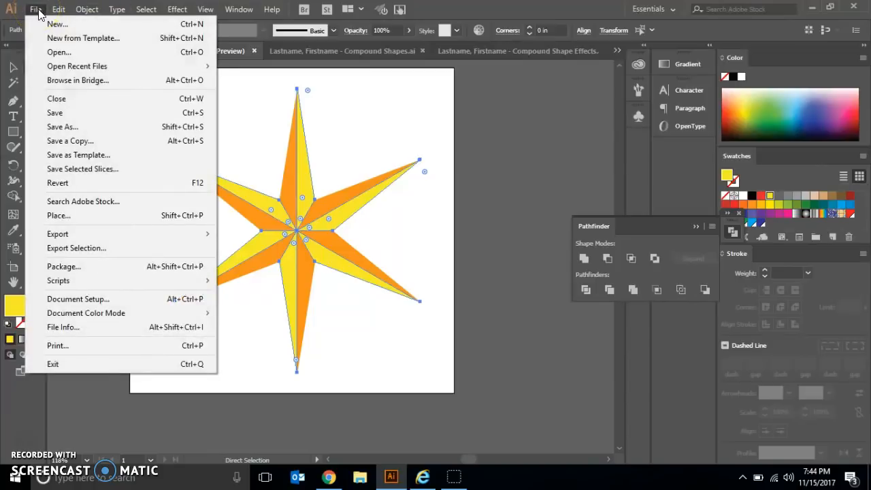
pyautogui.click(60, 54)
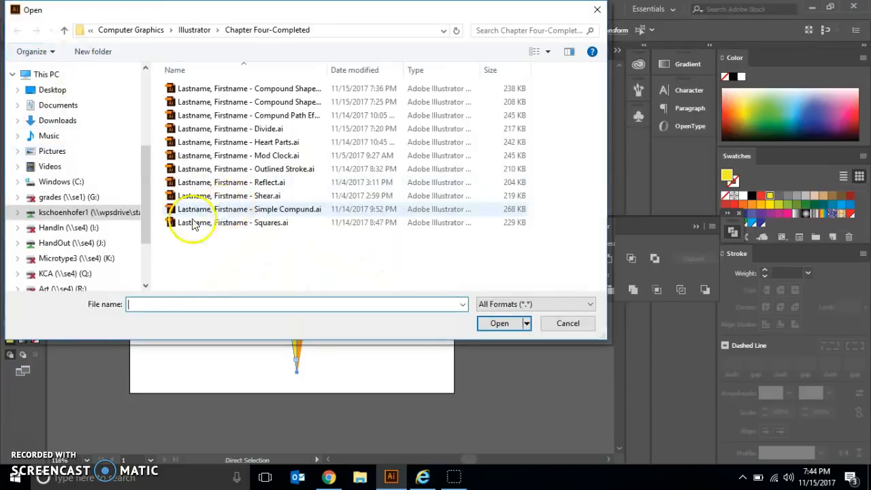
pyautogui.click(114, 242)
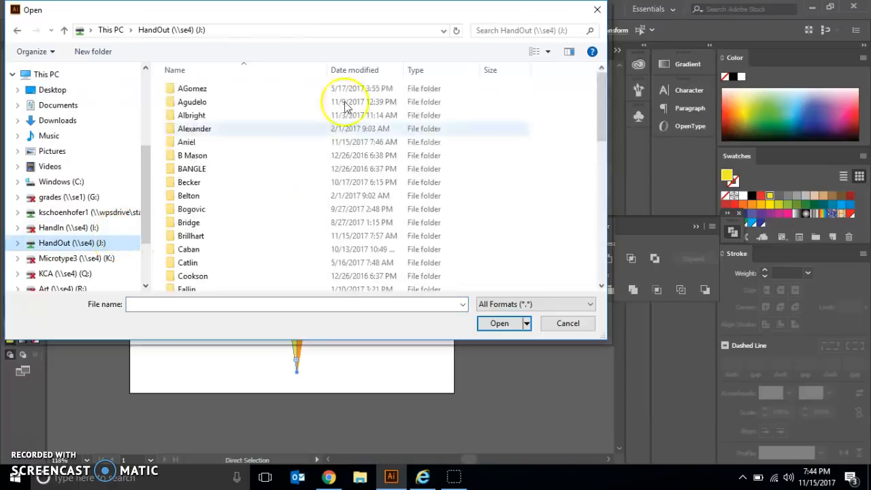
pyautogui.moveTo(603, 121); pyautogui.dragTo(569, 291)
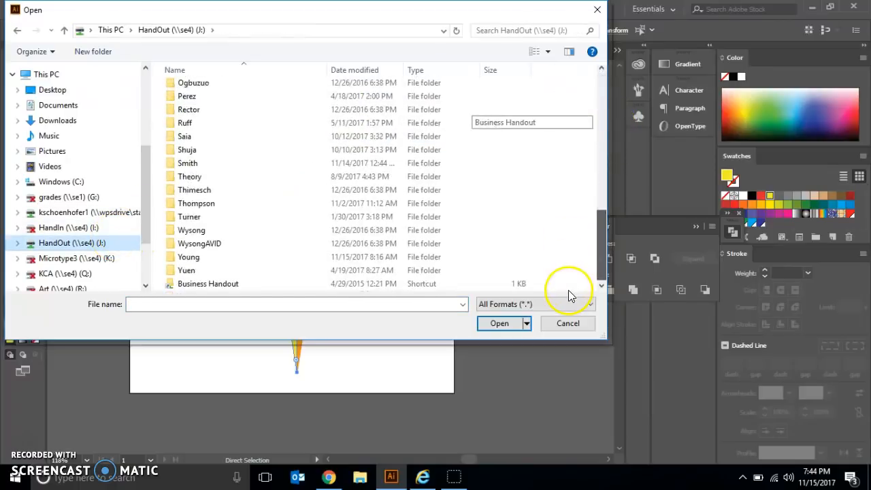
pyautogui.click(218, 286)
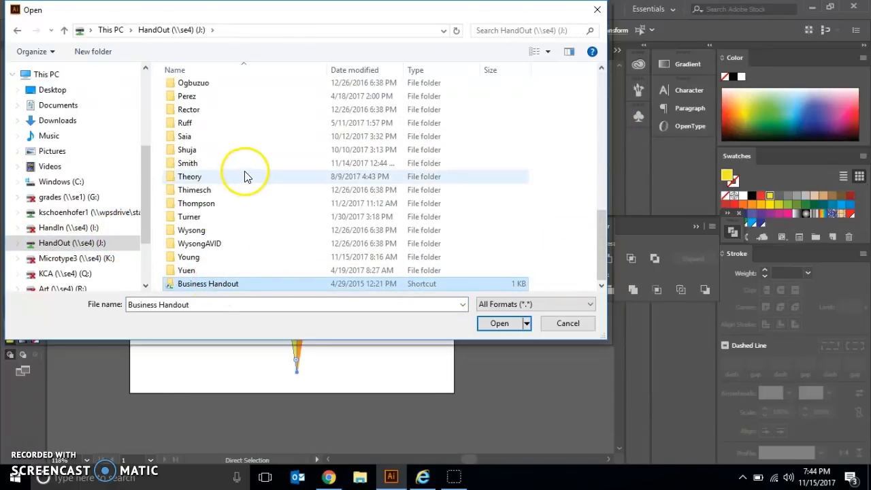
pyautogui.doubleClick(217, 199)
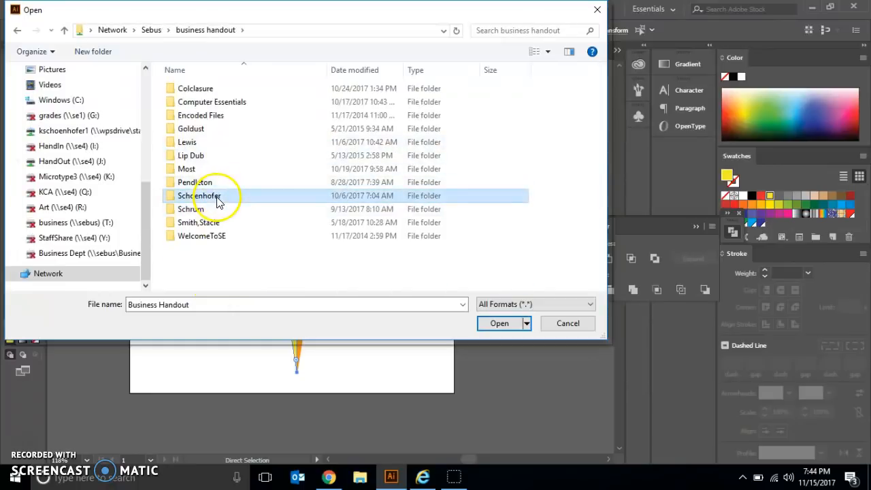
pyautogui.doubleClick(240, 110)
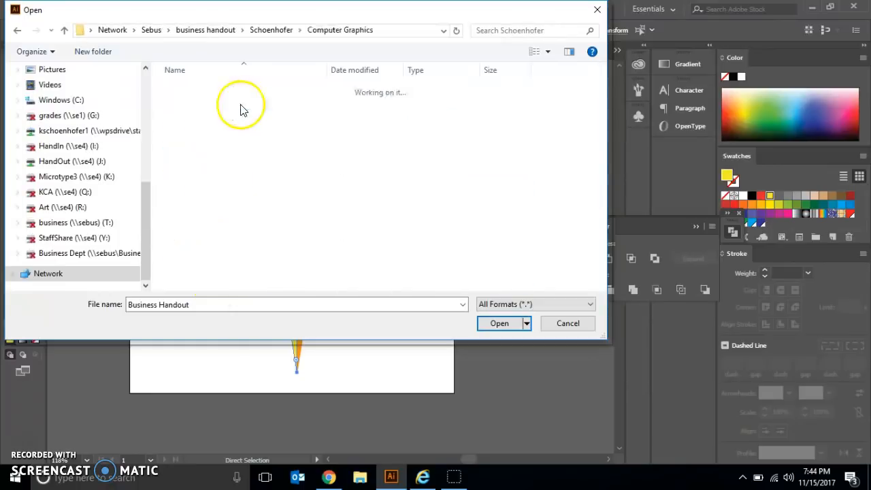
pyautogui.doubleClick(237, 89)
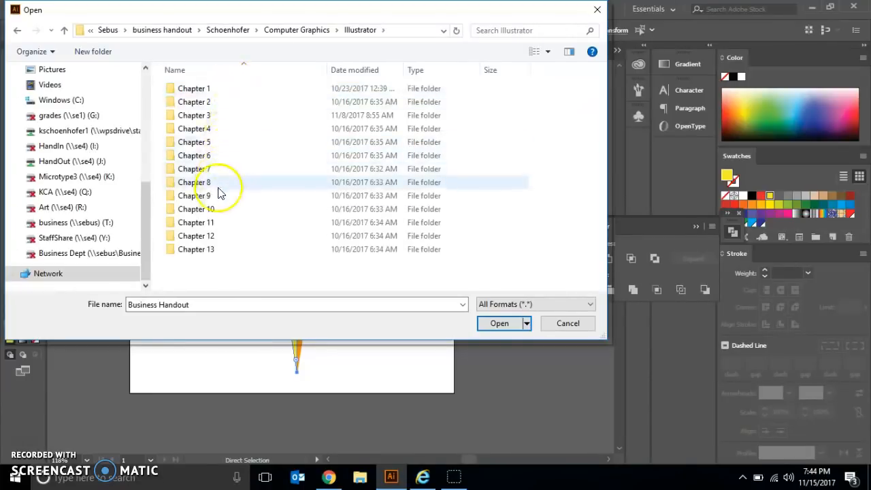
pyautogui.doubleClick(223, 130)
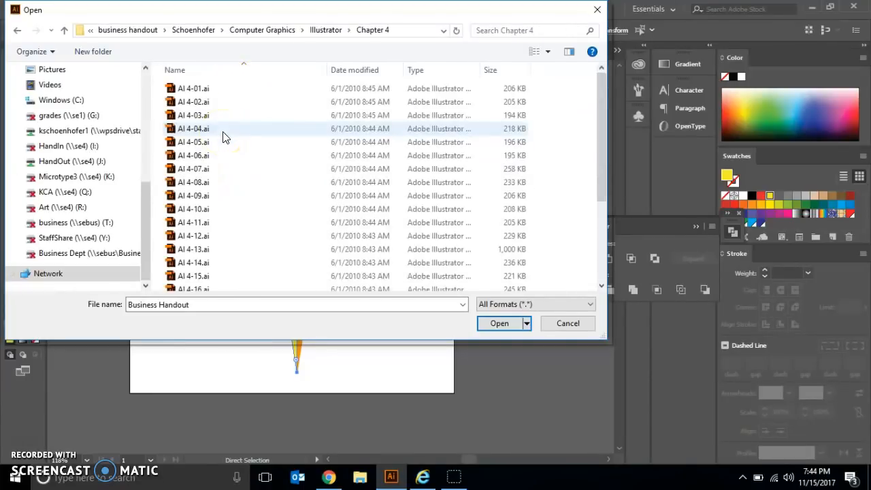
pyautogui.click(202, 213)
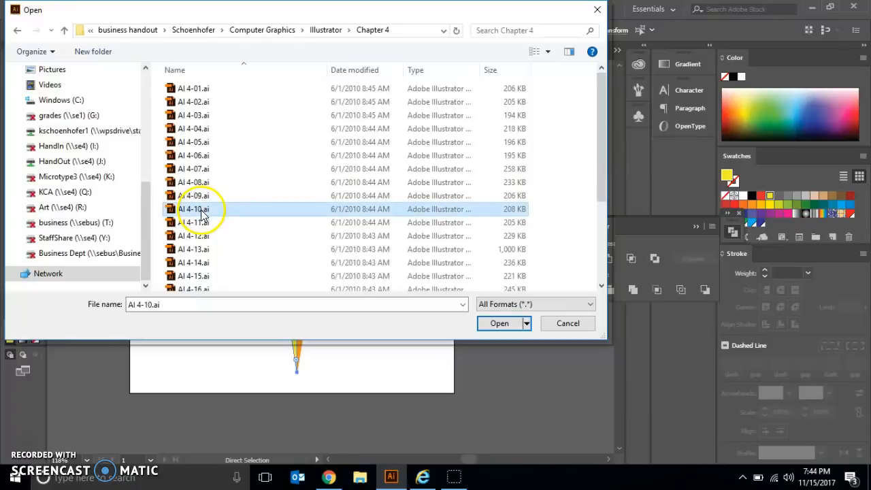
pyautogui.click(487, 325)
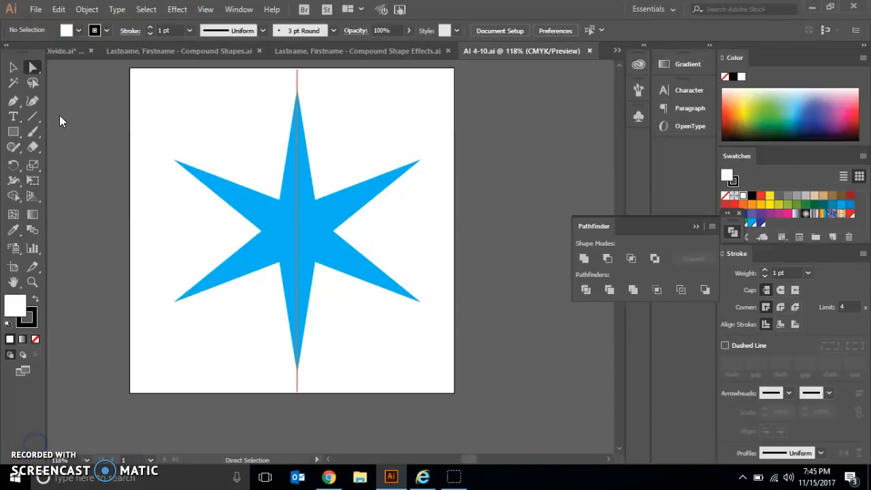
# Create a copy of the vertical red line through the star, rotated 30° about its centre
pyautogui.click(13, 67)
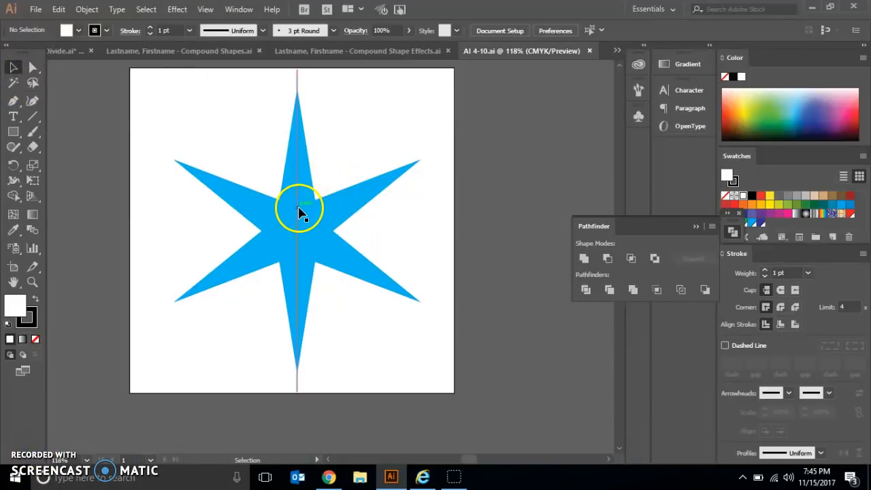
pyautogui.click(298, 212)
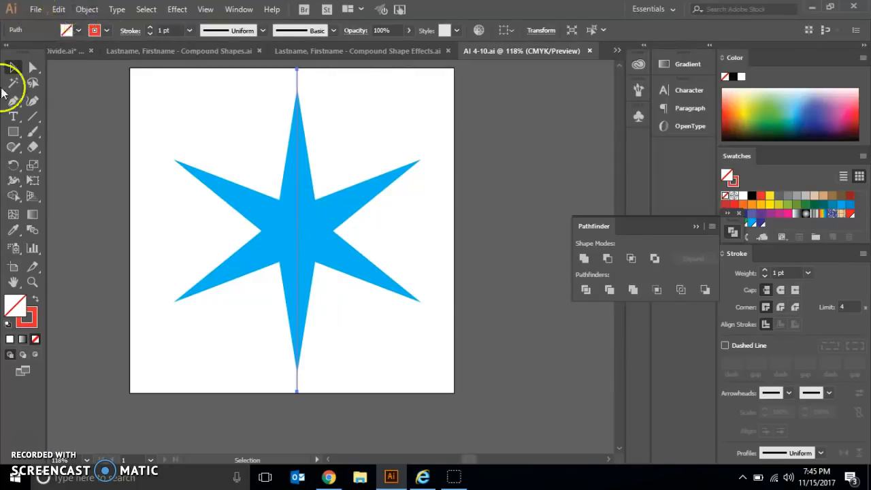
pyautogui.doubleClick(16, 166)
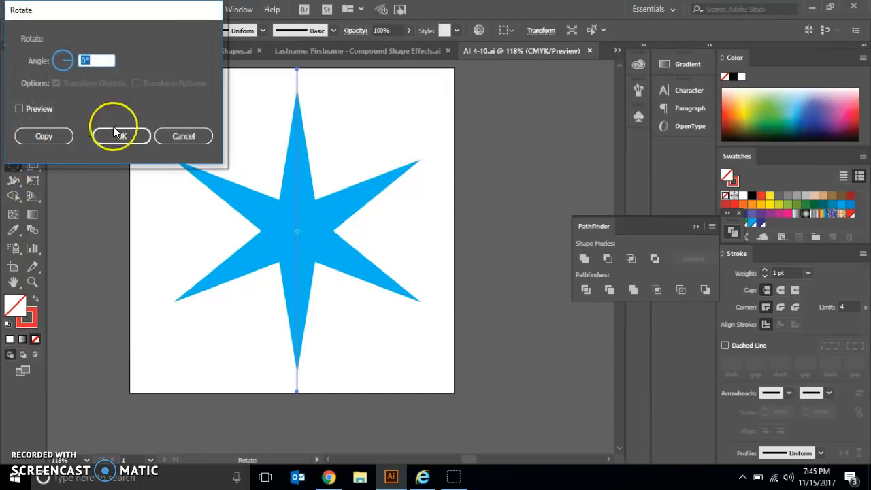
pyautogui.write('30')
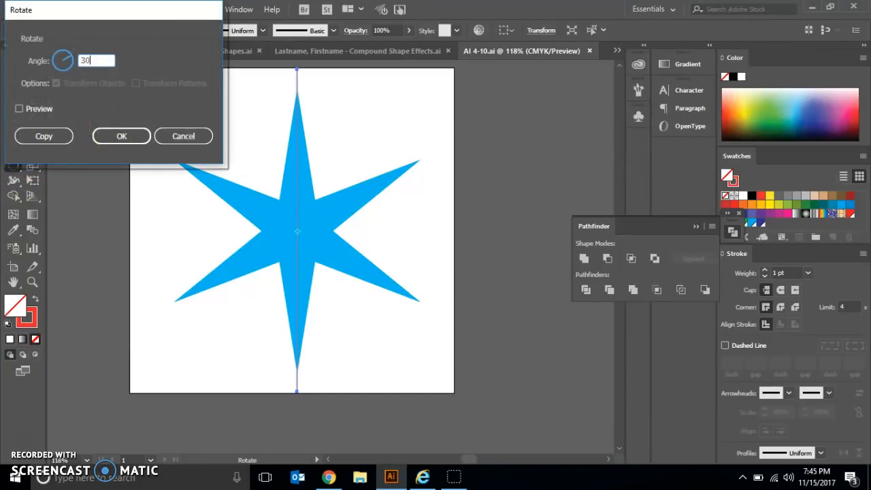
pyautogui.click(27, 133)
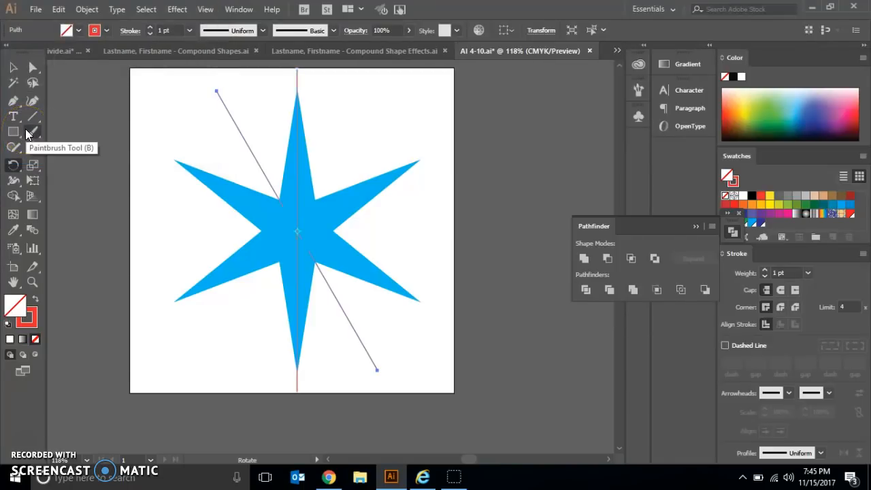
# Repeat the rotated-copy transformation four more times so lines radiate evenly through the whole star
pyautogui.click(91, 10)
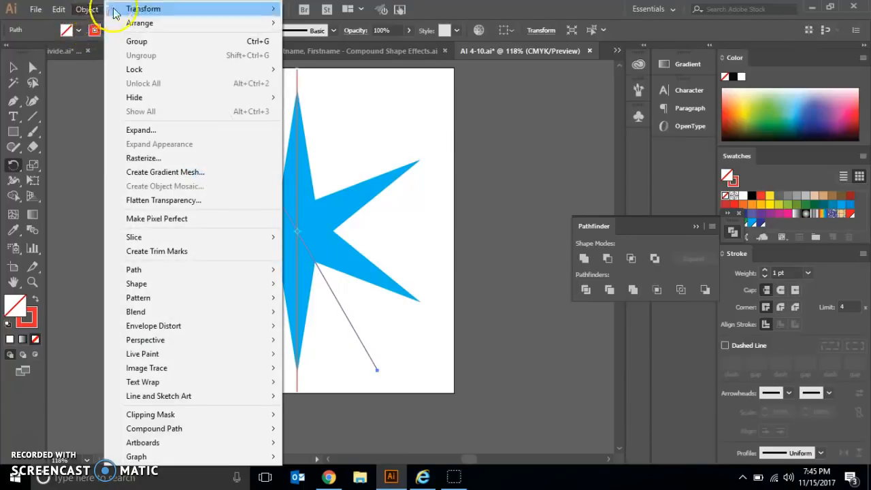
pyautogui.moveTo(117, 9)
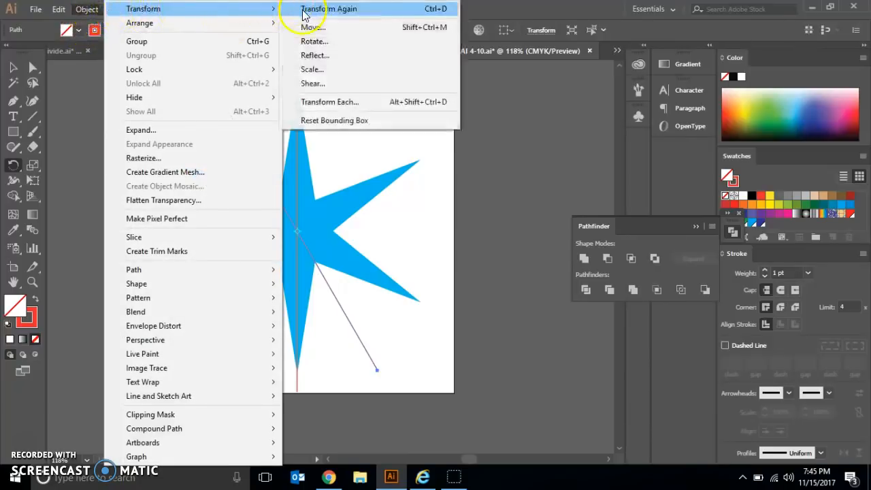
pyautogui.click(431, 13)
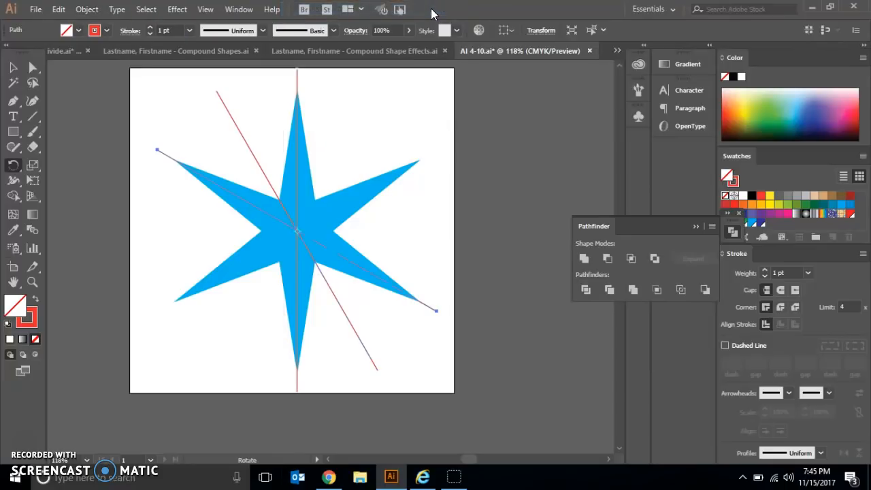
pyautogui.hotkey('ctrl', 'd')
pyautogui.hotkey('ctrl', 'd')
pyautogui.hotkey('ctrl', 'd')
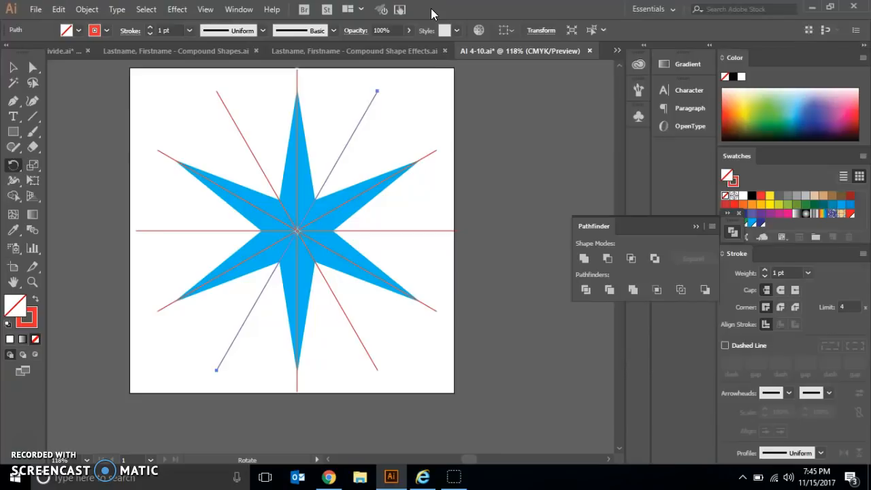
# Select the star and all the lines and split them with the Pathfinder Divide operation
pyautogui.click(146, 8)
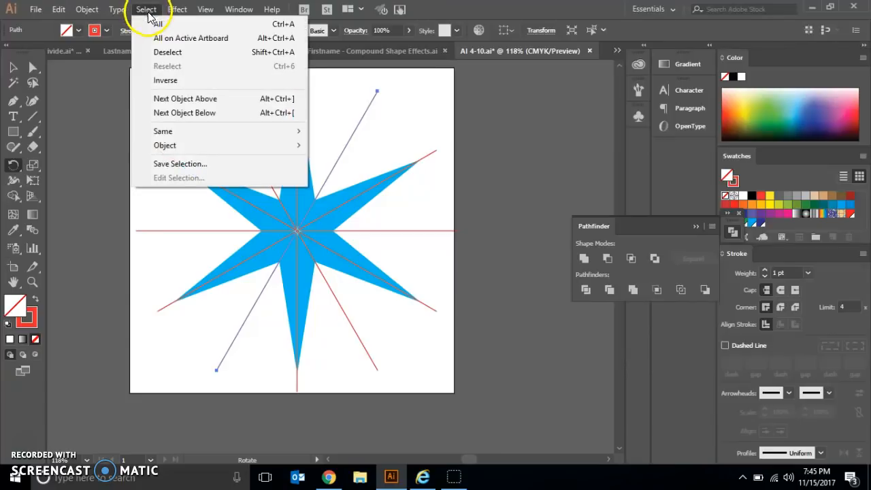
pyautogui.click(157, 24)
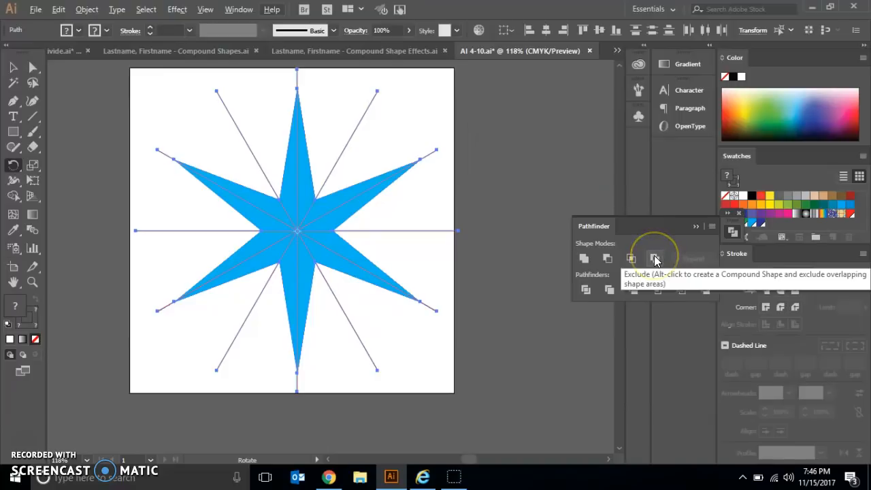
pyautogui.click(585, 290)
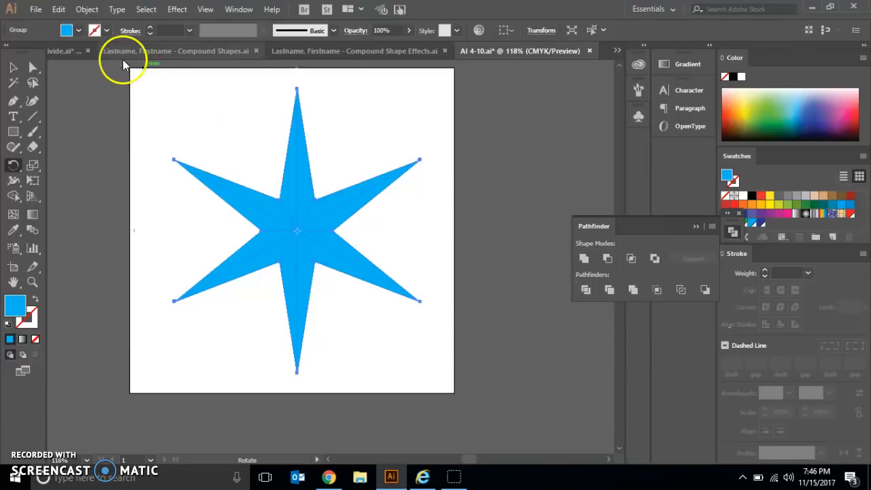
# Direct-select every other slice of the divided star, one half of each point, and fill them with orange
pyautogui.click(31, 70)
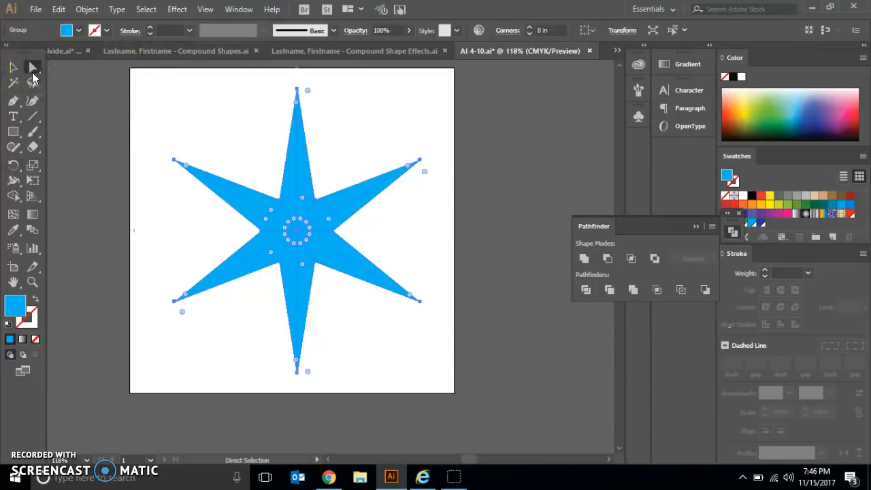
pyautogui.click(172, 114)
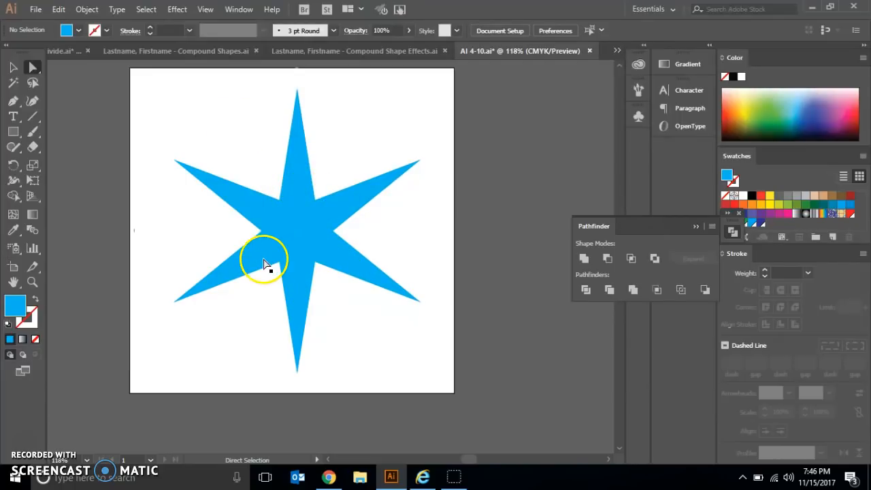
pyautogui.click(294, 204)
pyautogui.click(326, 205)
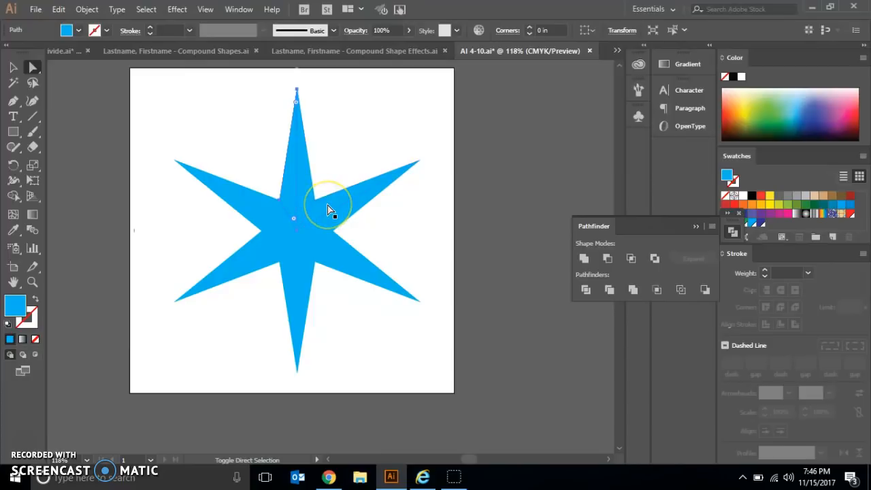
pyautogui.keyDown('shift'); pyautogui.click(328, 207); pyautogui.keyUp('shift')
pyautogui.keyDown('shift'); pyautogui.click(332, 247); pyautogui.keyUp('shift')
pyautogui.keyDown('shift'); pyautogui.click(312, 268); pyautogui.keyUp('shift')
pyautogui.keyDown('shift'); pyautogui.click(271, 264); pyautogui.keyUp('shift')
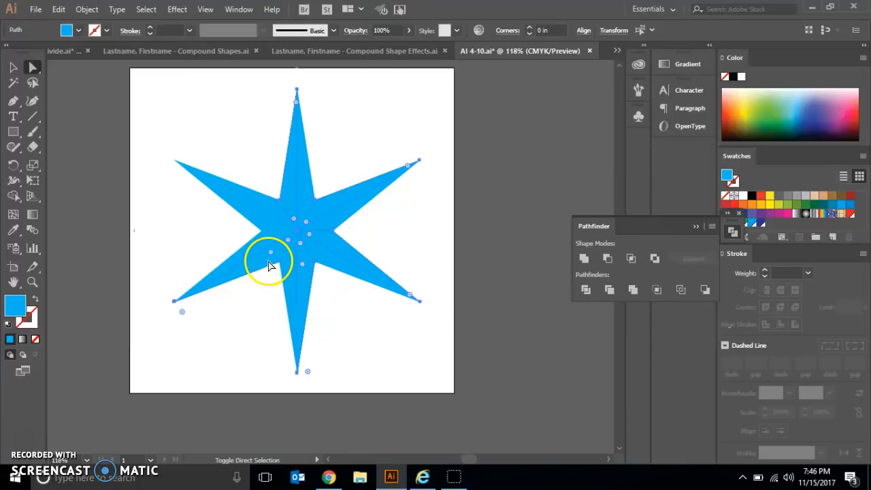
pyautogui.keyDown('shift'); pyautogui.click(258, 222); pyautogui.keyUp('shift')
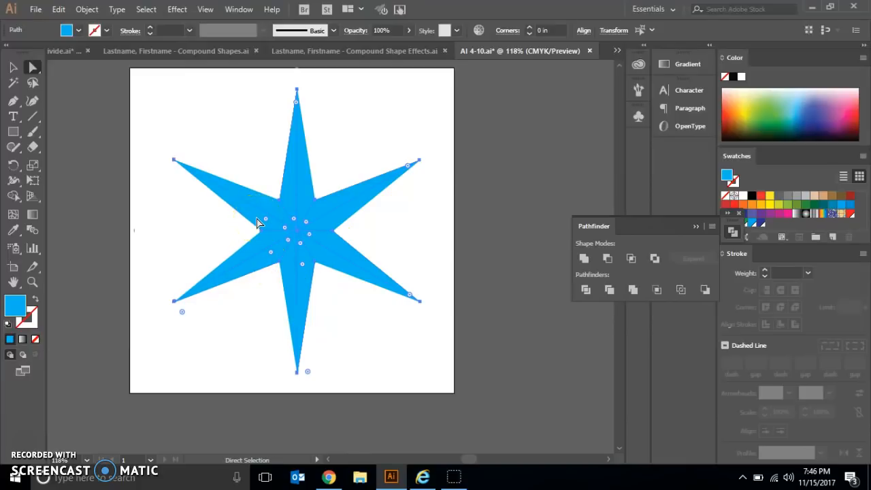
pyautogui.click(752, 206)
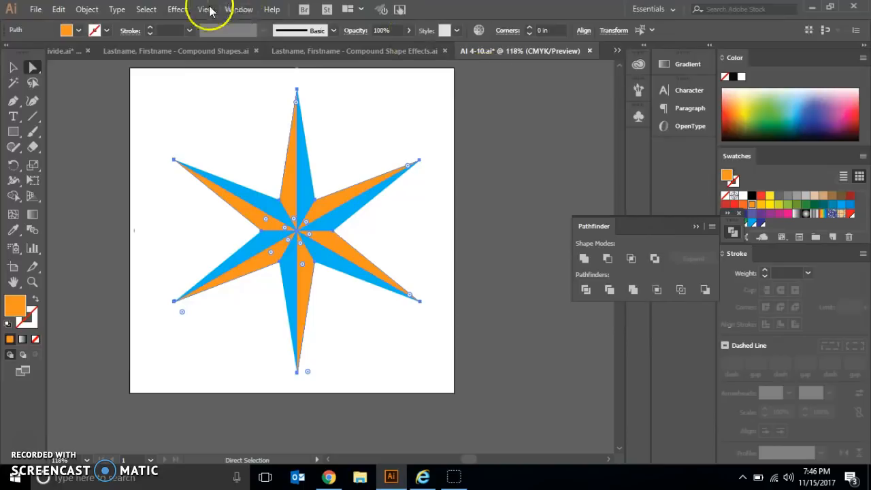
# Invert the selection to the remaining blue slices, fill them with yellow, and deselect the artwork
pyautogui.click(155, 9)
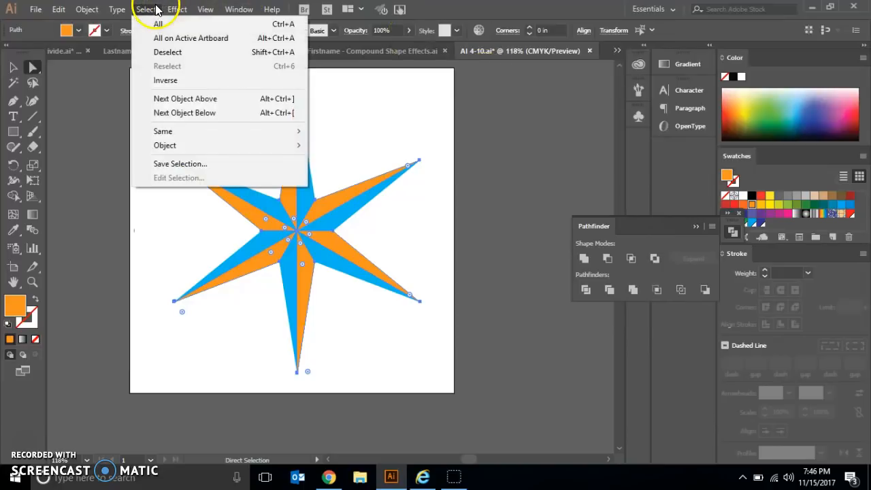
pyautogui.click(172, 80)
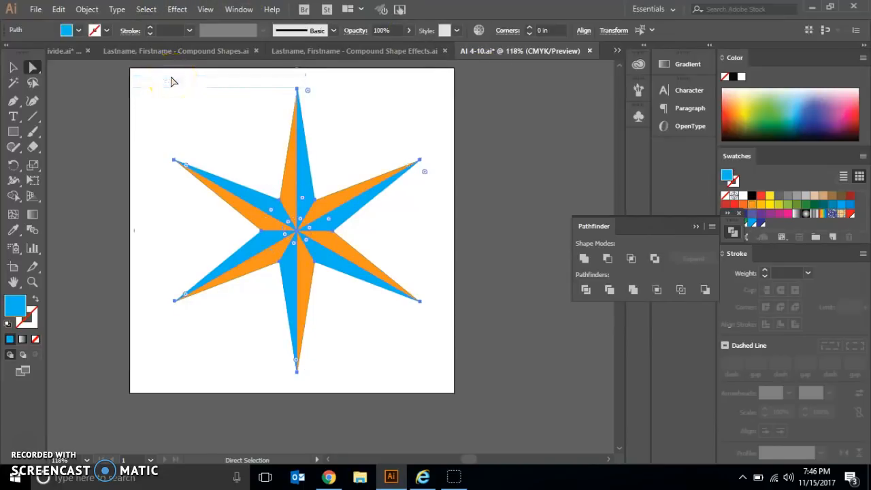
pyautogui.click(769, 197)
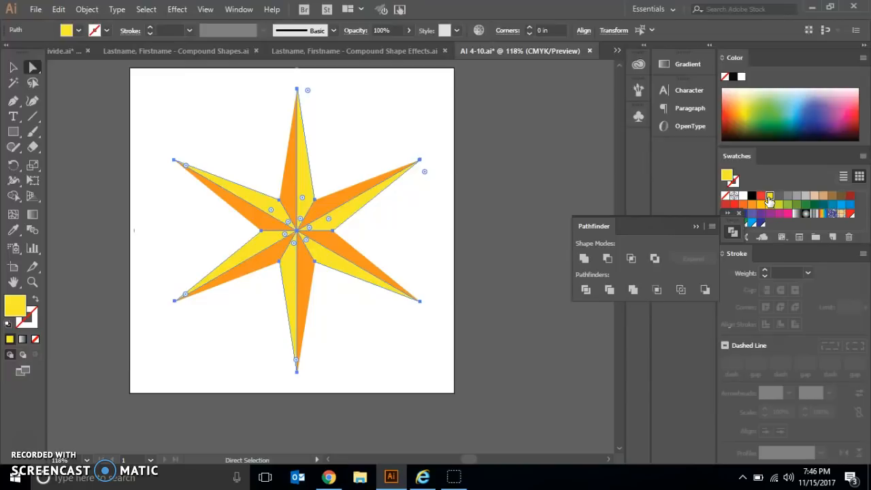
pyautogui.click(486, 122)
pyautogui.click(167, 95)
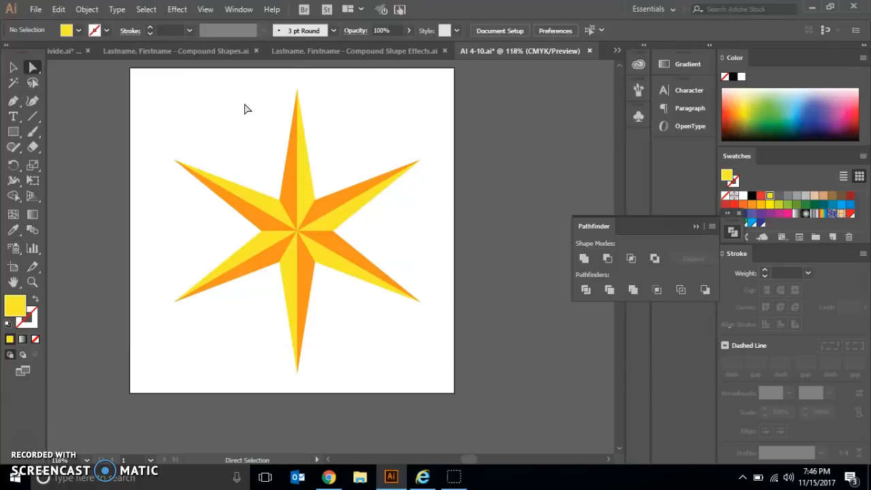
# Bring up the finished Divide document and switch to the Compound Shapes document to view its example
pyautogui.click(59, 53)
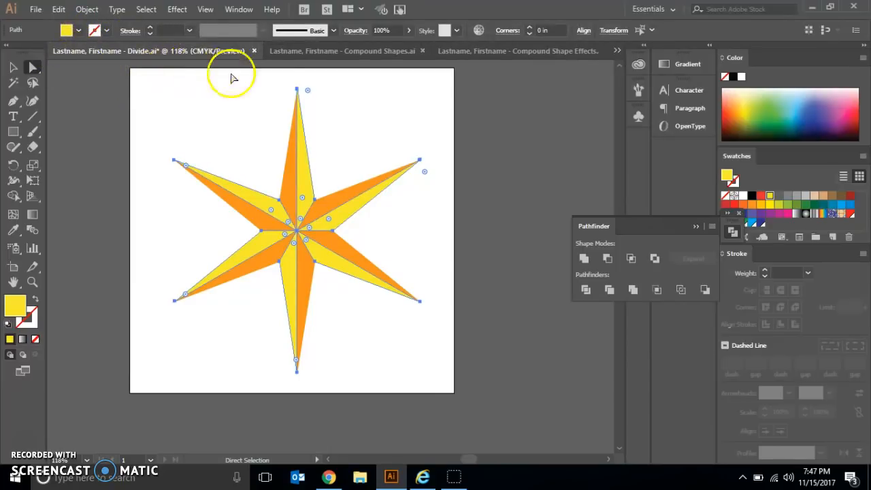
pyautogui.click(311, 56)
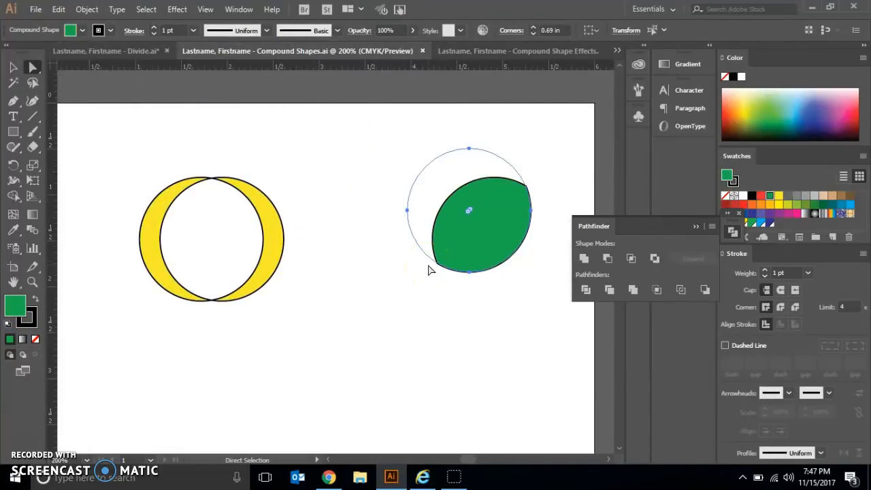
# Open the file AI 4-11.ai from the Chapter 4 folder
pyautogui.click(35, 9)
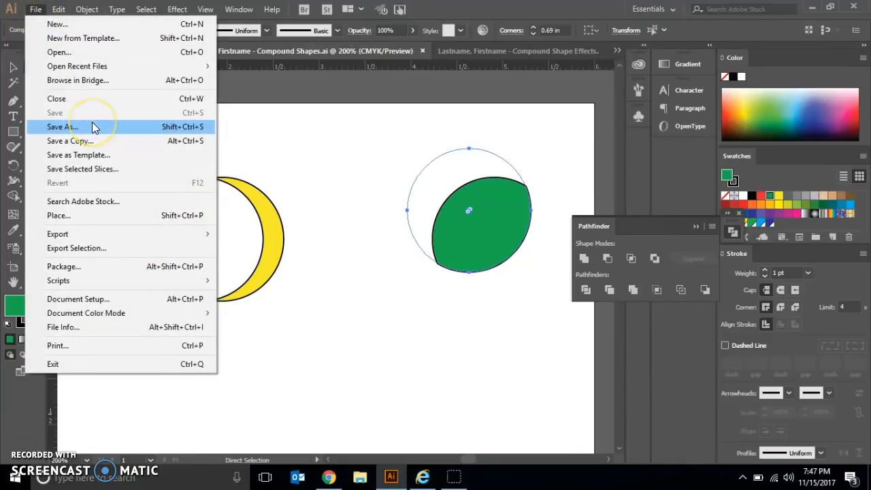
pyautogui.click(80, 53)
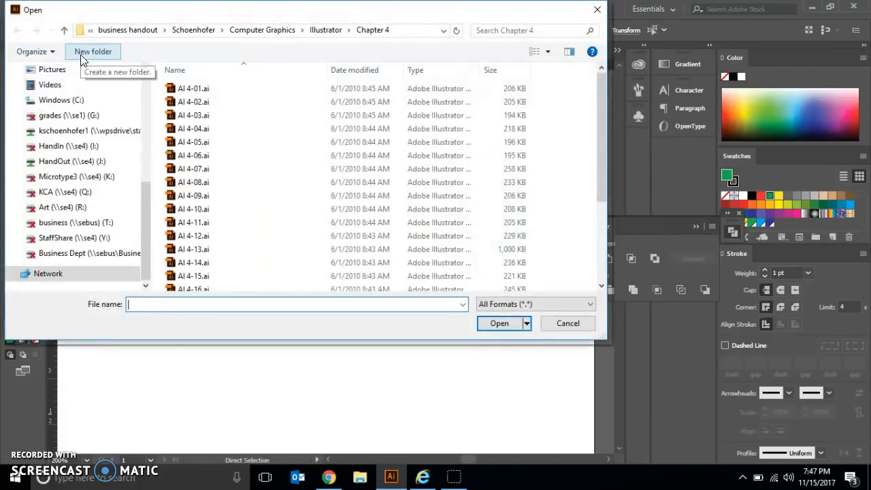
pyautogui.click(201, 228)
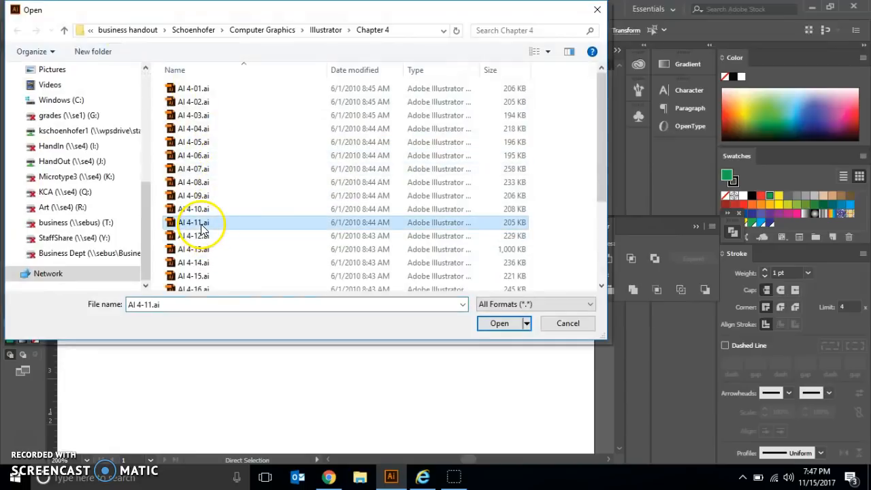
pyautogui.click(500, 327)
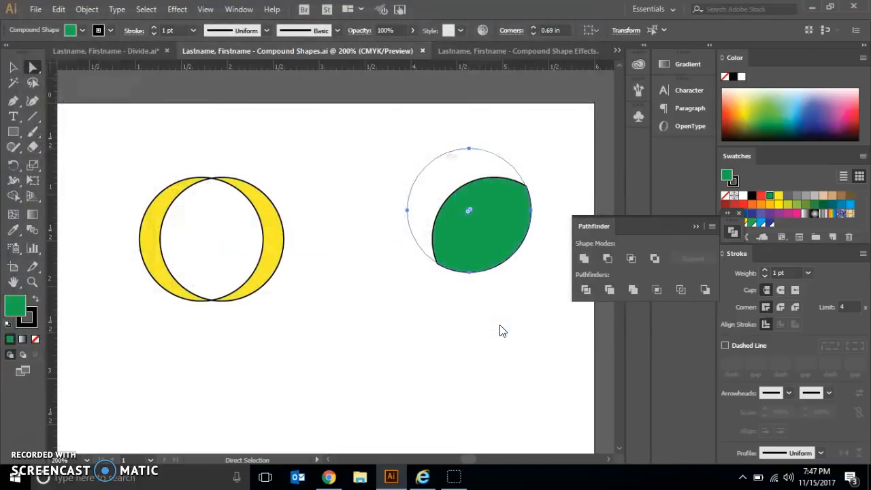
pyautogui.click(489, 296)
pyautogui.click(410, 176)
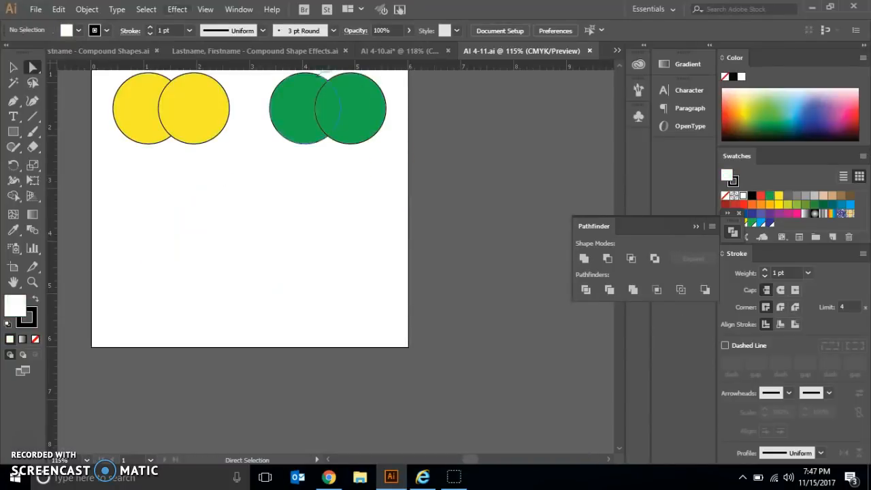
# Select both overlapping yellow circles and combine them into a compound shape with the Exclude shape mode
pyautogui.click(205, 10)
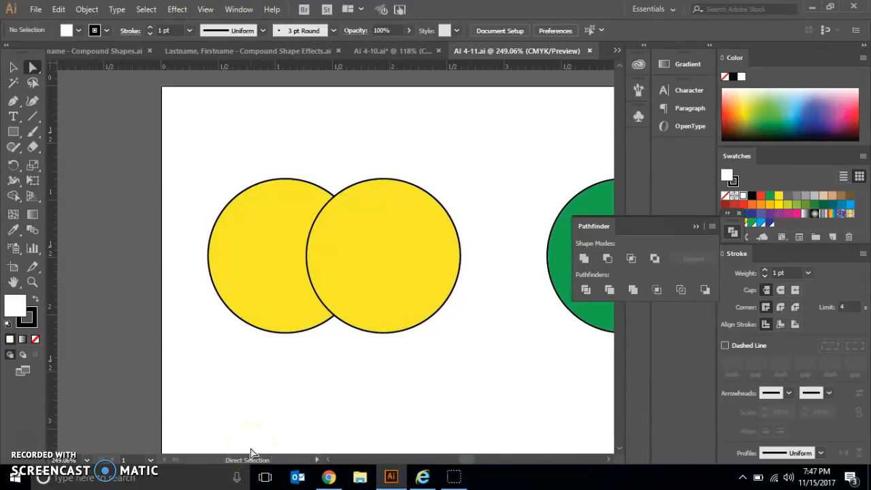
pyautogui.click(219, 440)
pyautogui.click(11, 234)
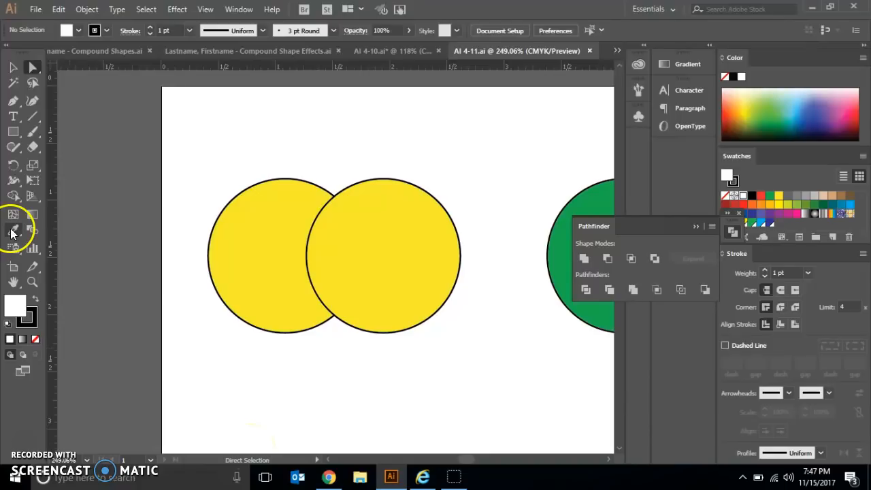
pyautogui.click(14, 69)
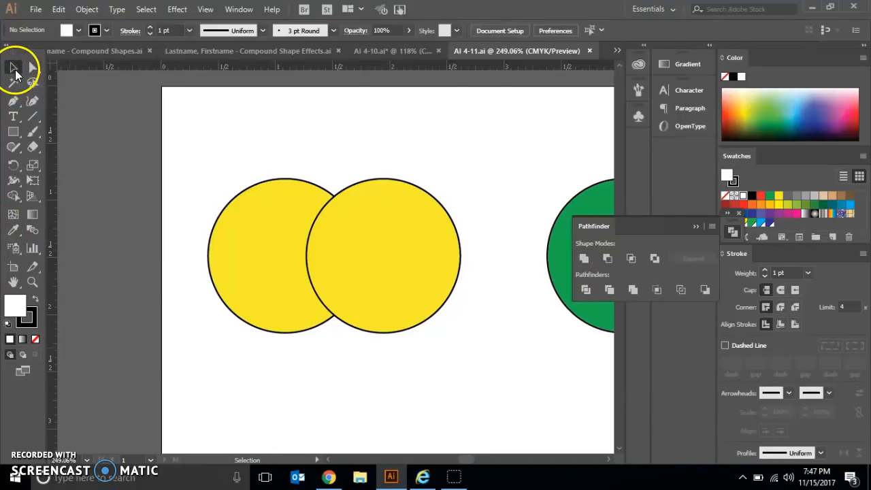
pyautogui.click(272, 255)
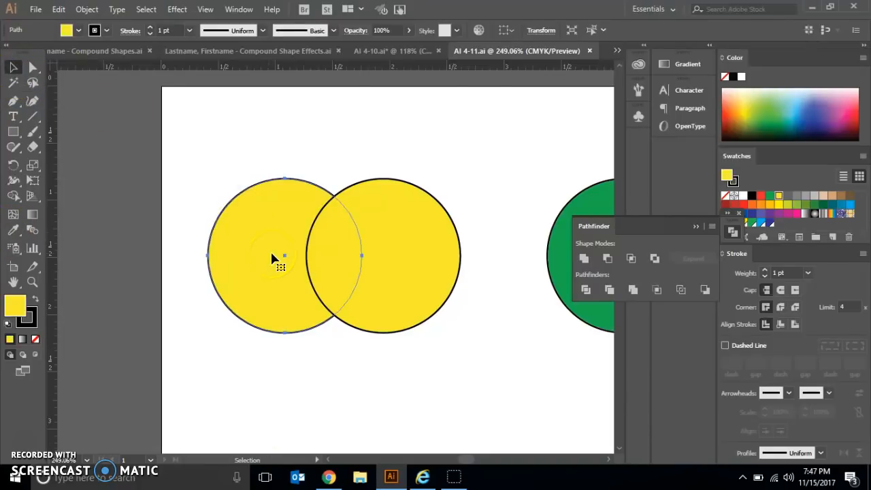
pyautogui.keyDown('shift'); pyautogui.click(379, 260); pyautogui.keyUp('shift')
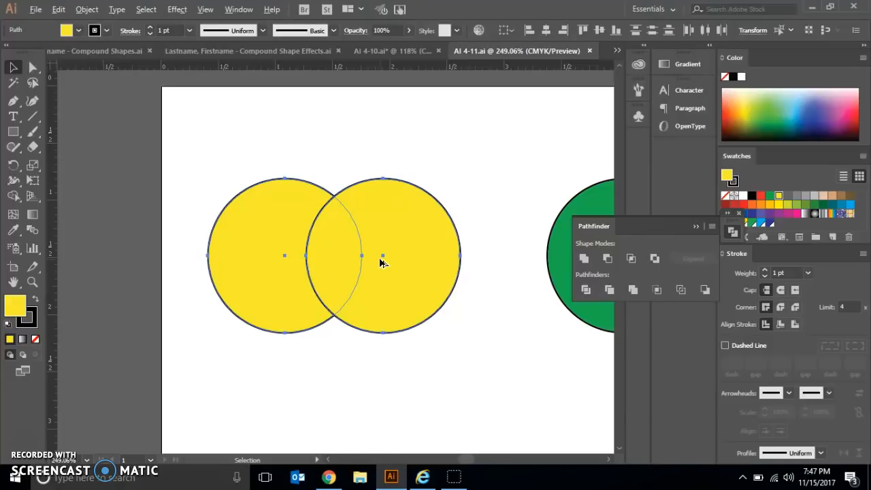
pyautogui.click(653, 257)
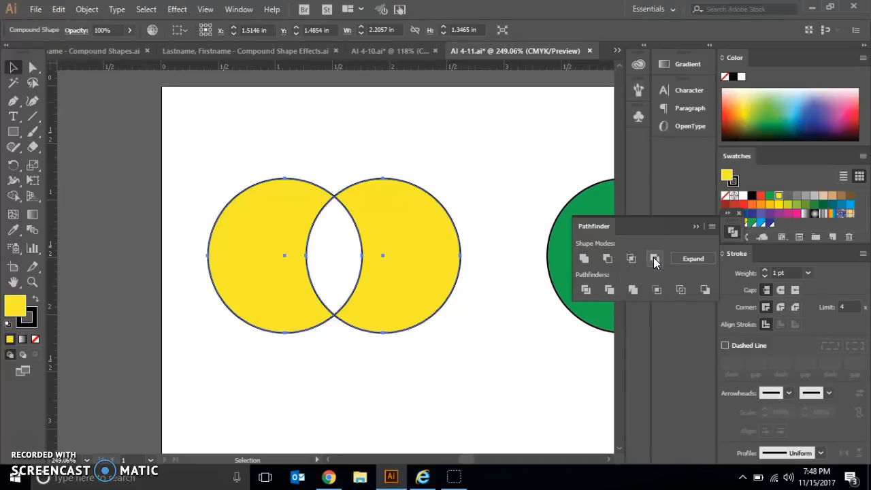
# Direct-select the left circle of the yellow compound shape and move it right until it almost covers the other circle
pyautogui.click(32, 66)
pyautogui.click(223, 149)
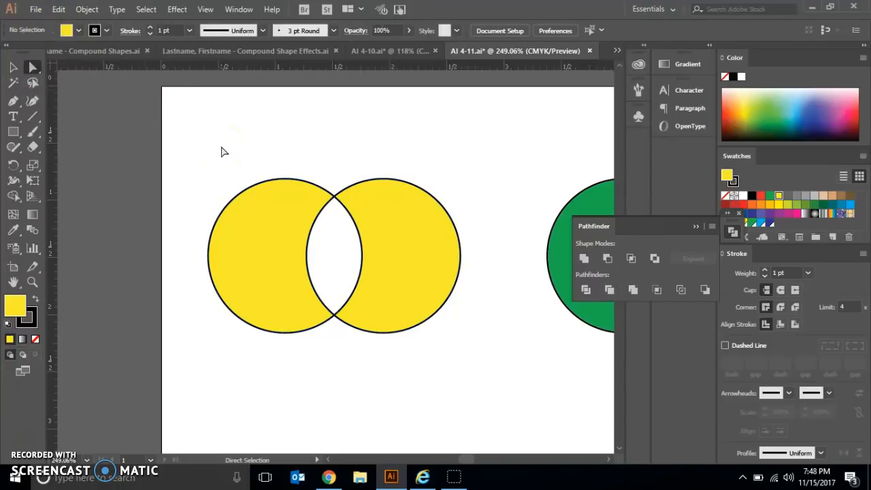
pyautogui.click(238, 201)
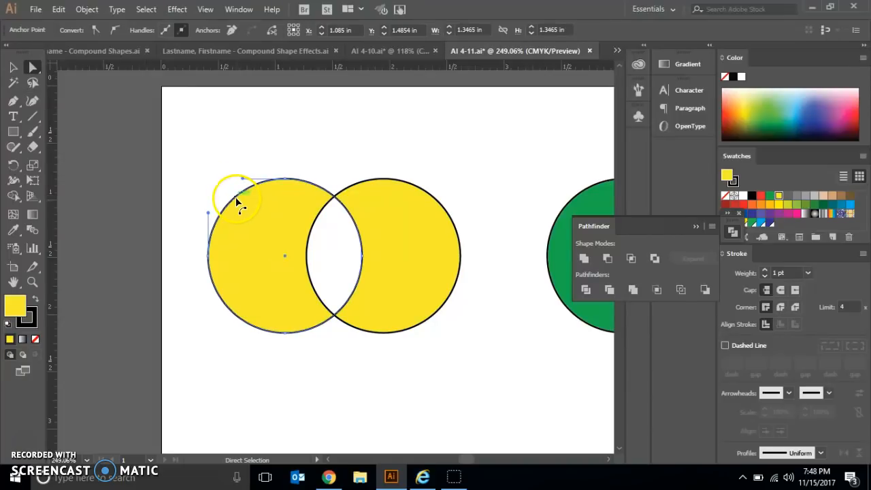
pyautogui.moveTo(234, 198); pyautogui.dragTo(315, 209)
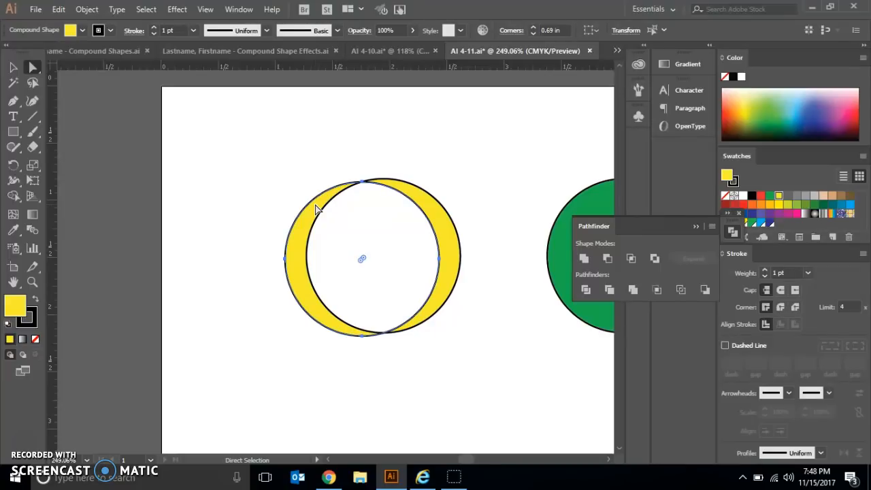
pyautogui.moveTo(315, 208); pyautogui.dragTo(324, 224)
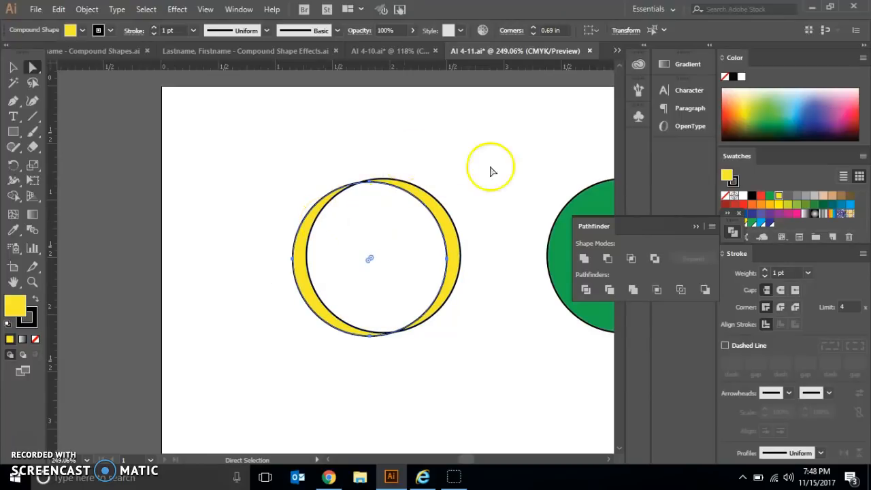
# Select both overlapping green circles, combine them into a compound shape with the Intersect shape mode, and deselect
pyautogui.click(204, 10)
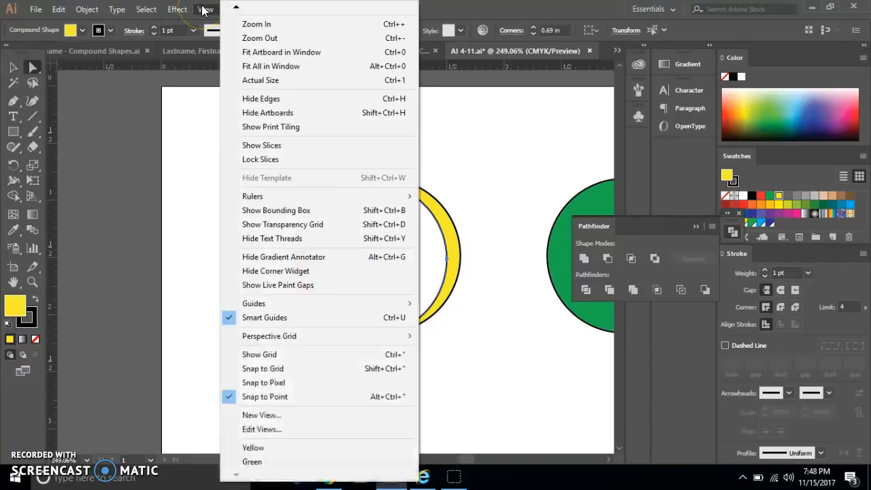
pyautogui.click(261, 462)
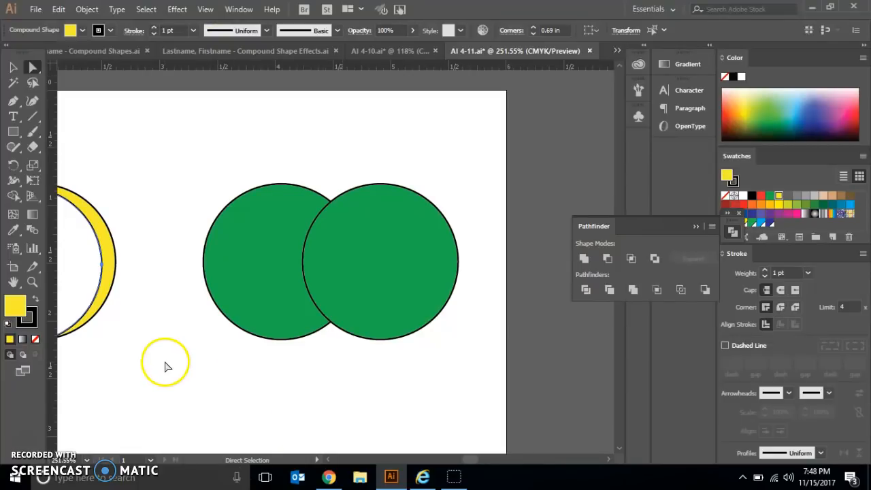
pyautogui.click(13, 68)
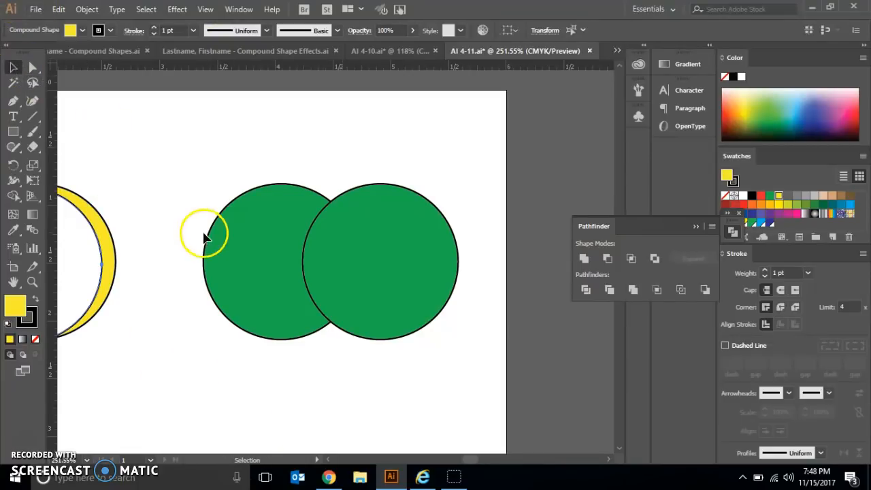
pyautogui.click(238, 262)
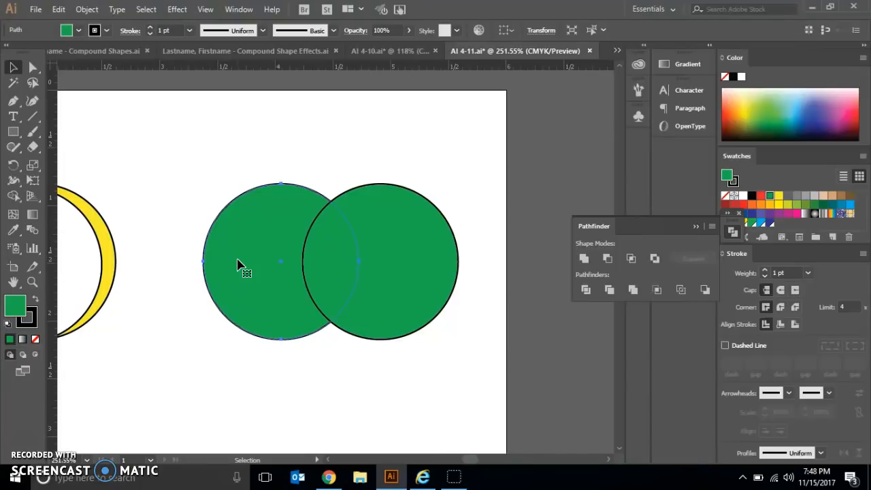
pyautogui.keyDown('shift'); pyautogui.click(374, 274); pyautogui.keyUp('shift')
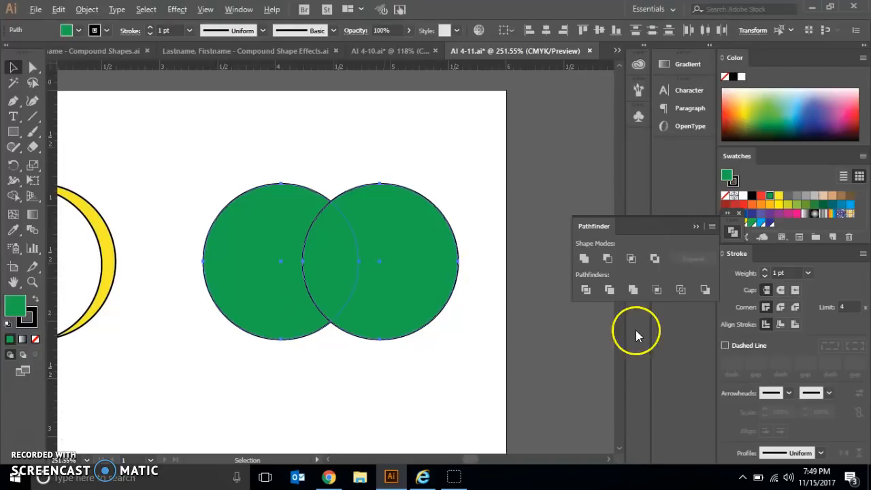
pyautogui.click(632, 251)
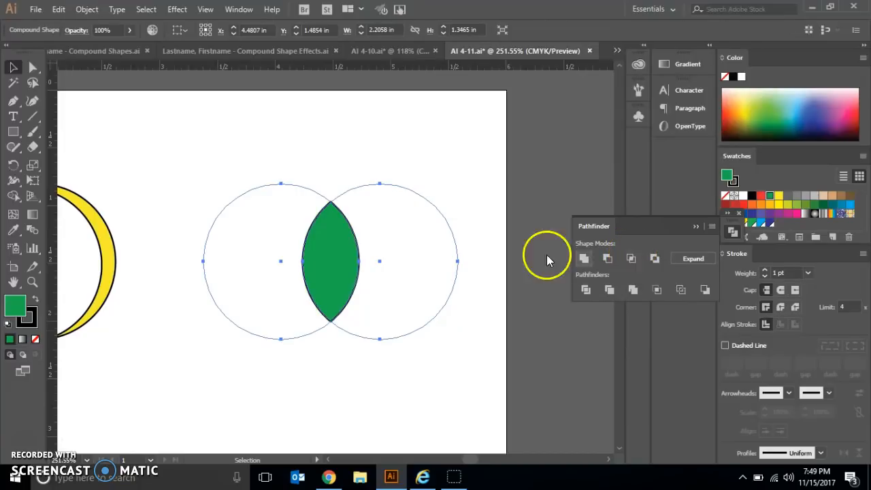
pyautogui.click(319, 148)
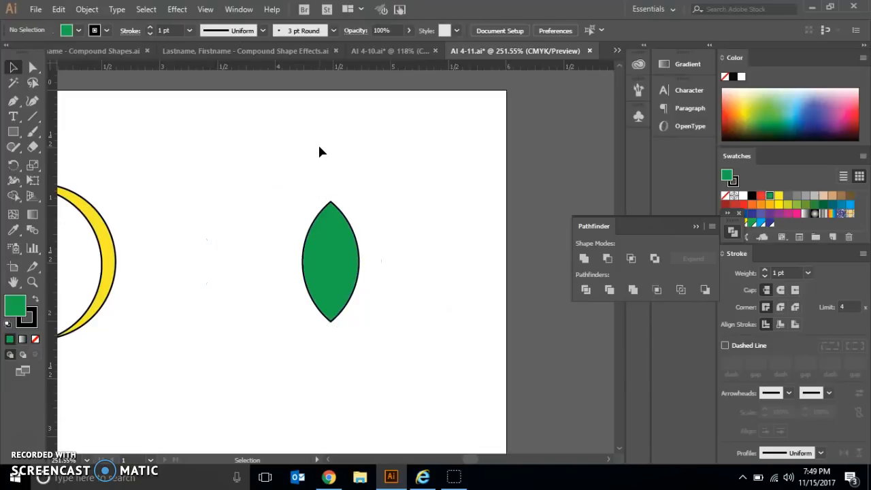
# Direct-select the left circle of the green compound shape, move it up and to the right to enlarge the overlap, and deselect
pyautogui.click(33, 68)
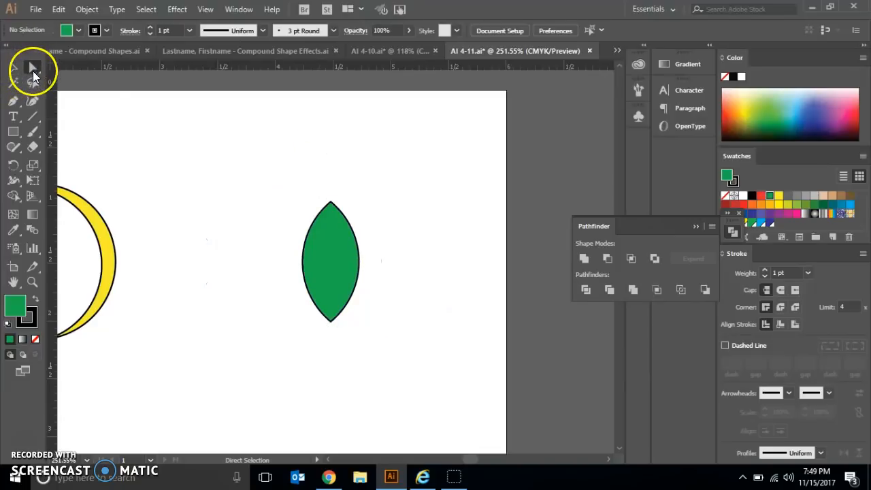
pyautogui.click(269, 254)
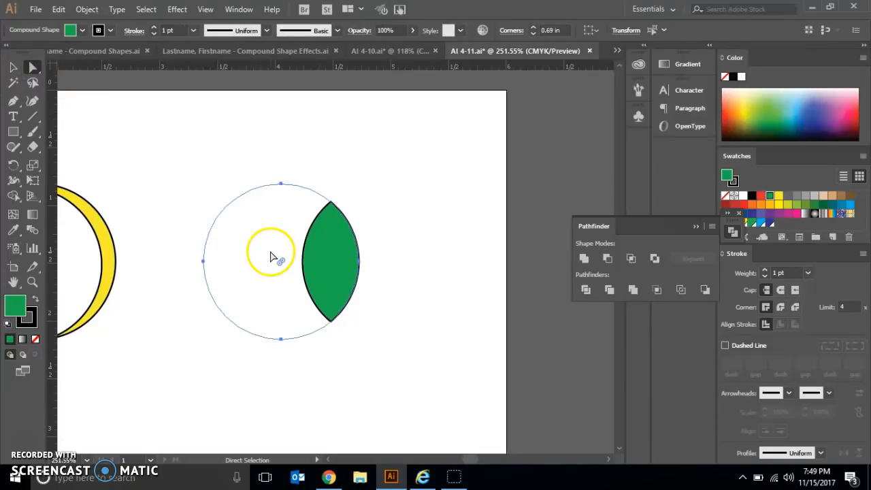
pyautogui.moveTo(270, 257); pyautogui.dragTo(291, 231)
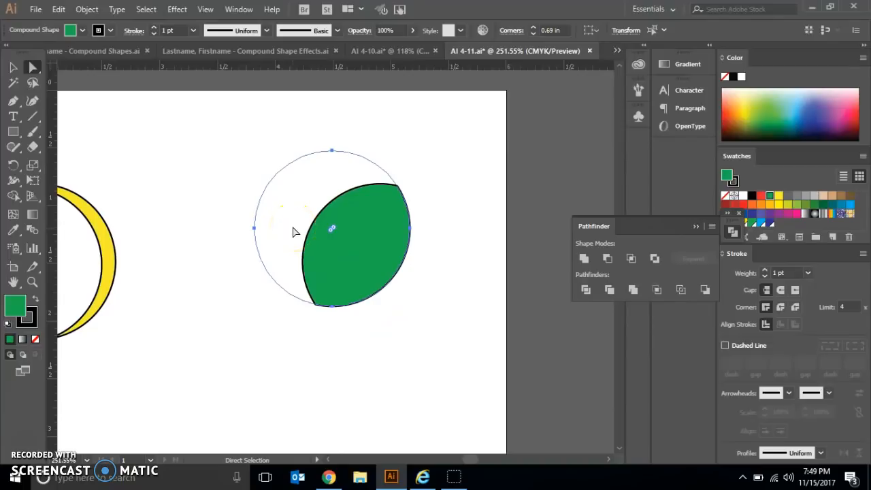
pyautogui.click(315, 343)
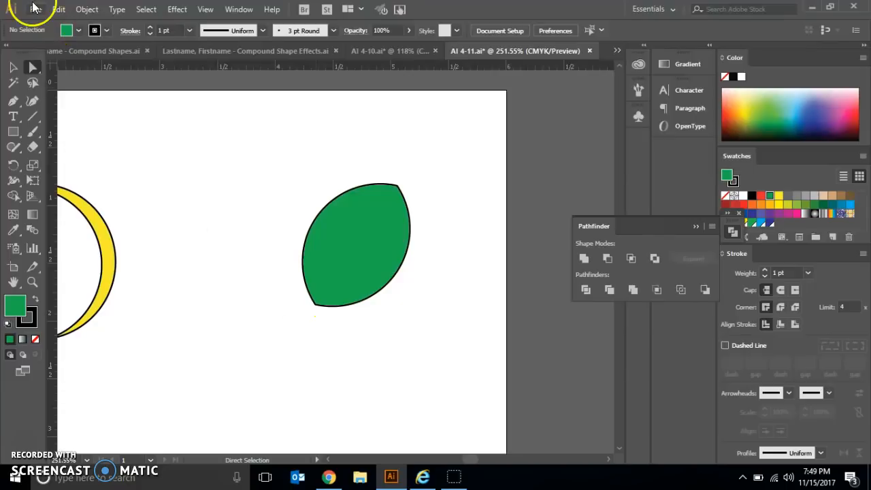
# Compare with the finished Compound Shapes document, and bring up the Compound Shape Effects document to view its example
pyautogui.click(214, 51)
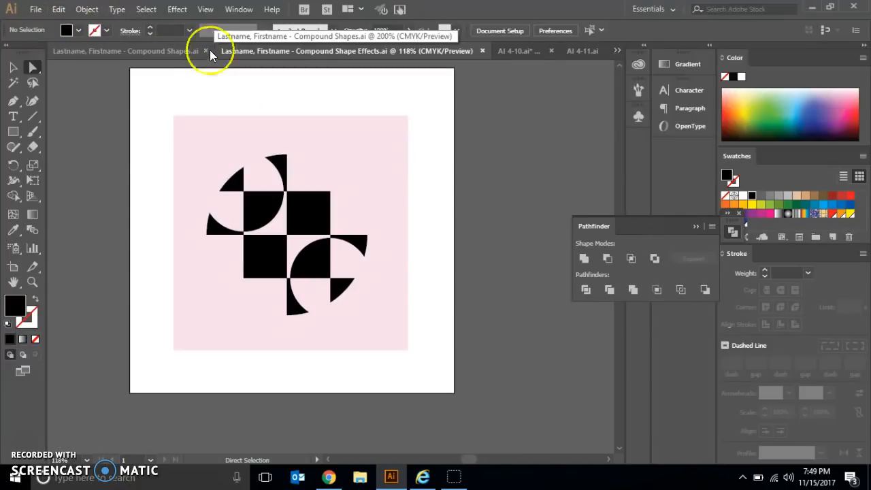
pyautogui.click(176, 50)
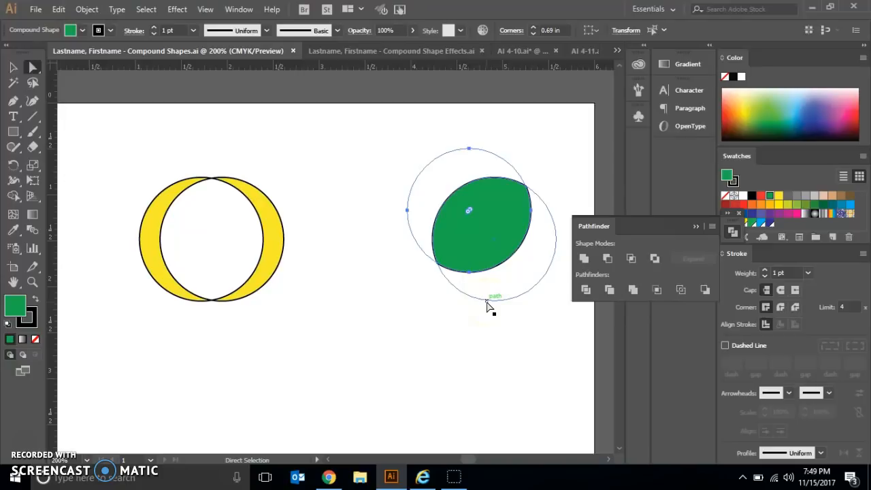
pyautogui.click(350, 56)
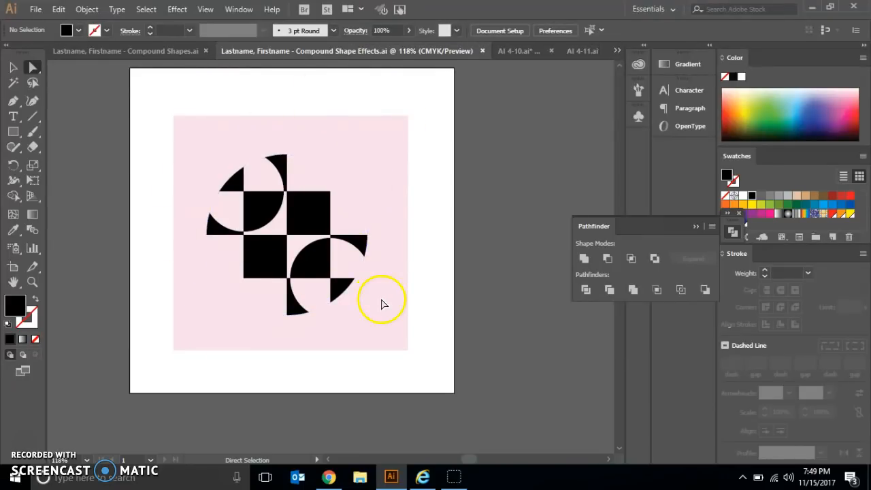
# Open the file AI 4-12.ai from the Chapter 4 folder
pyautogui.click(36, 9)
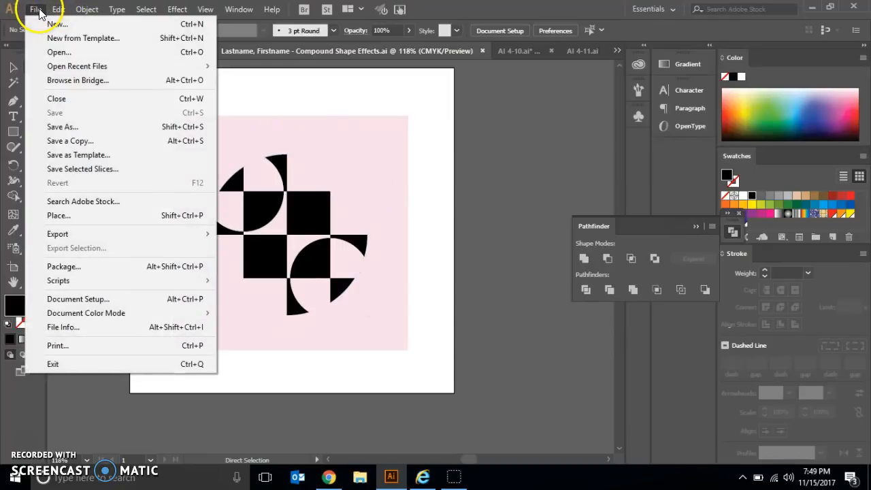
pyautogui.click(48, 52)
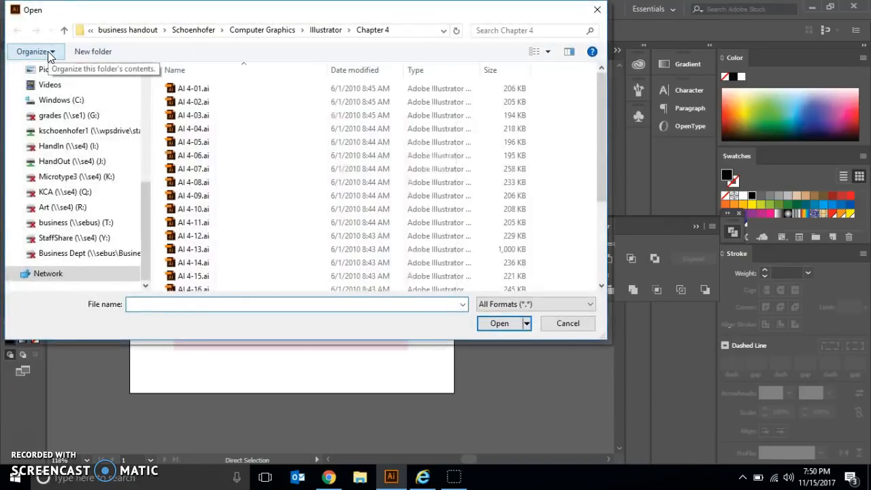
pyautogui.click(197, 238)
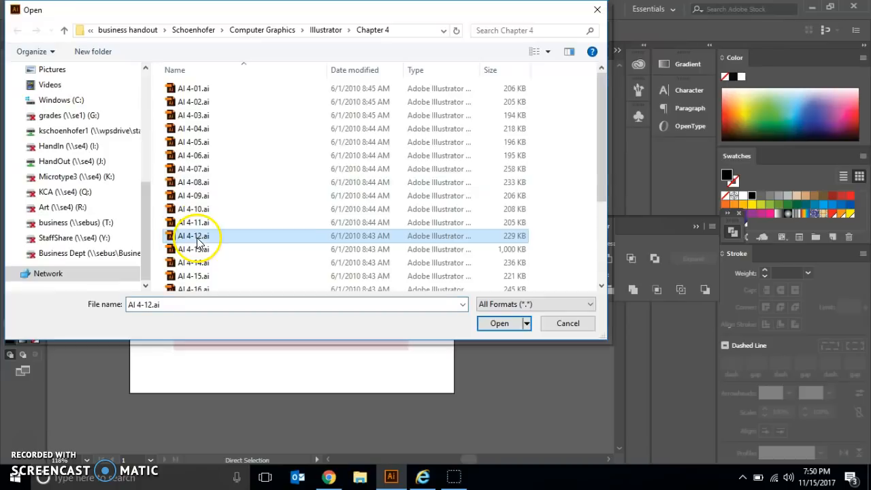
pyautogui.click(496, 324)
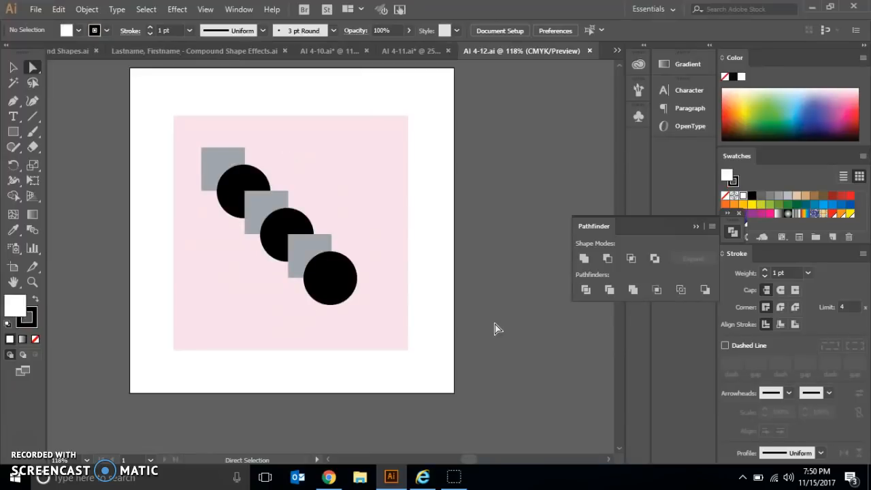
# Select all the squares and circles and combine them into a compound shape with the Exclude shape mode
pyautogui.click(146, 10)
pyautogui.click(151, 24)
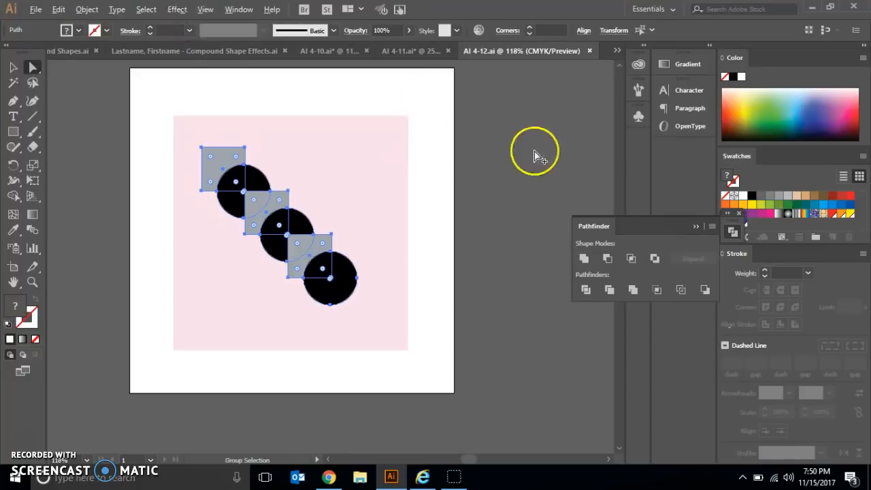
pyautogui.keyDown('alt'); pyautogui.click(654, 259); pyautogui.keyUp('alt')
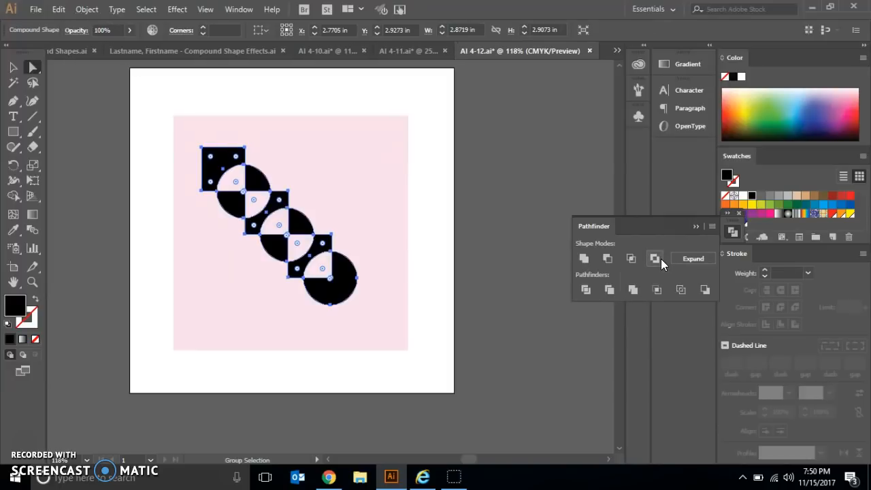
# Direct-select the three squares in the compound shape, move them one square width horizontally to the right, and deselect
pyautogui.click(247, 282)
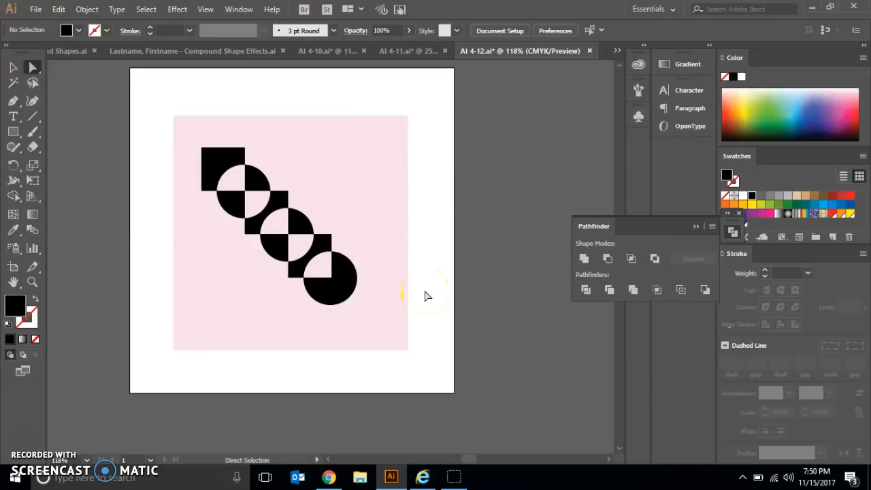
pyautogui.click(207, 181)
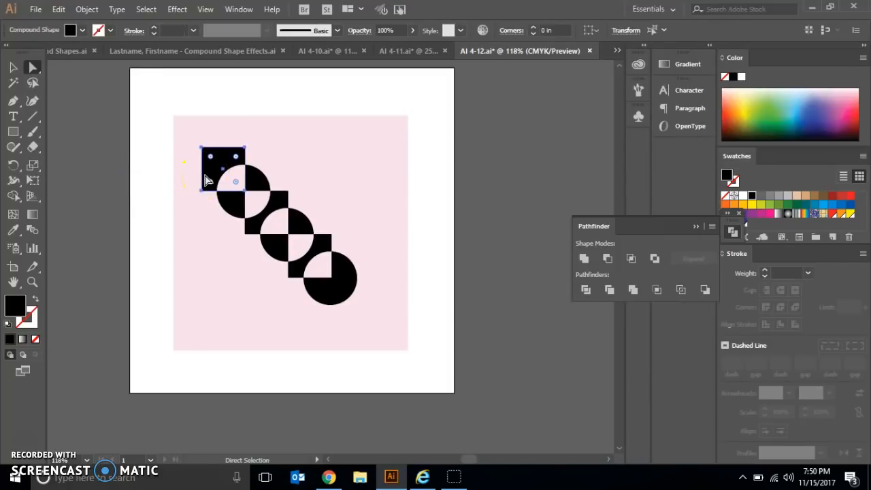
pyautogui.keyDown('shift'); pyautogui.click(280, 203); pyautogui.keyUp('shift')
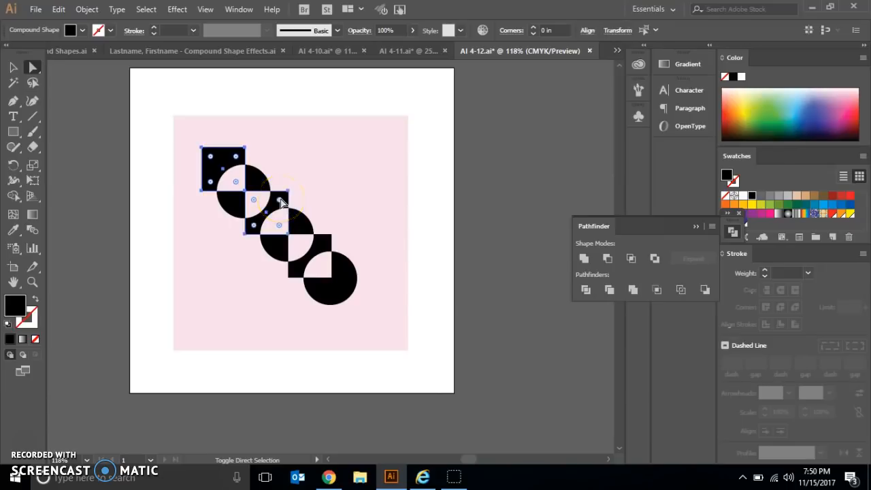
pyautogui.keyDown('shift'); pyautogui.click(321, 243); pyautogui.keyUp('shift')
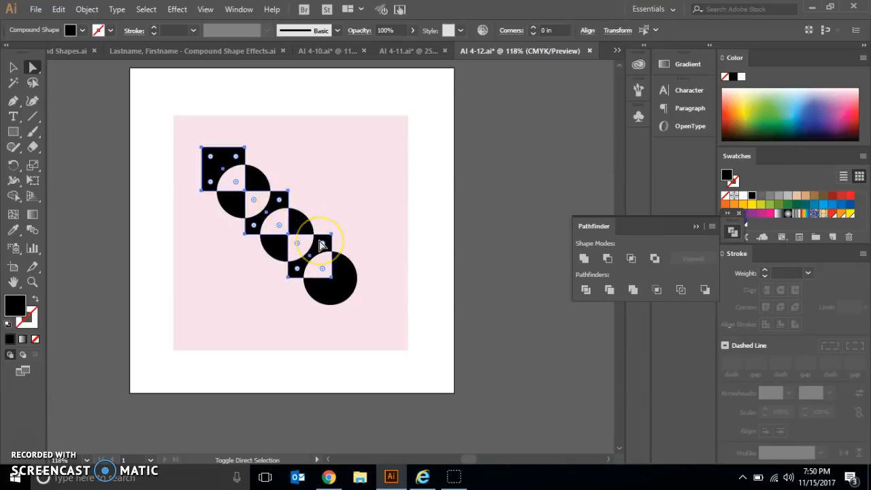
pyautogui.moveTo(316, 240); pyautogui.dragTo(359, 239)
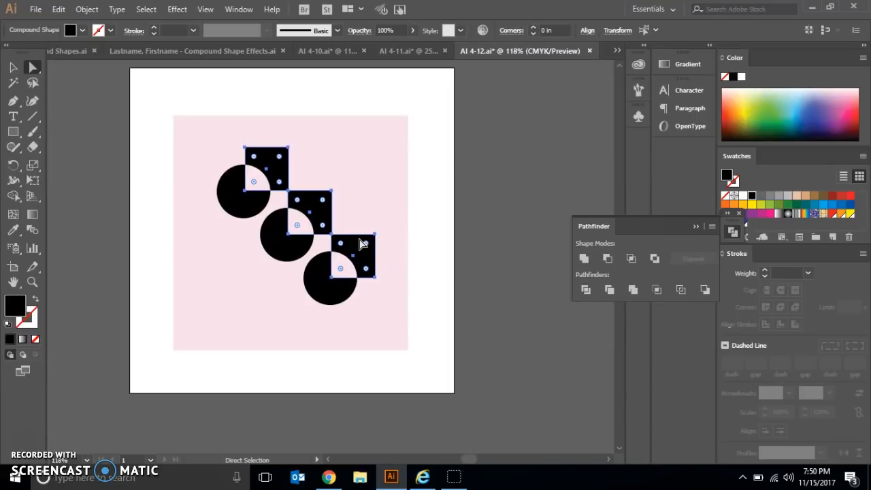
pyautogui.click(346, 195)
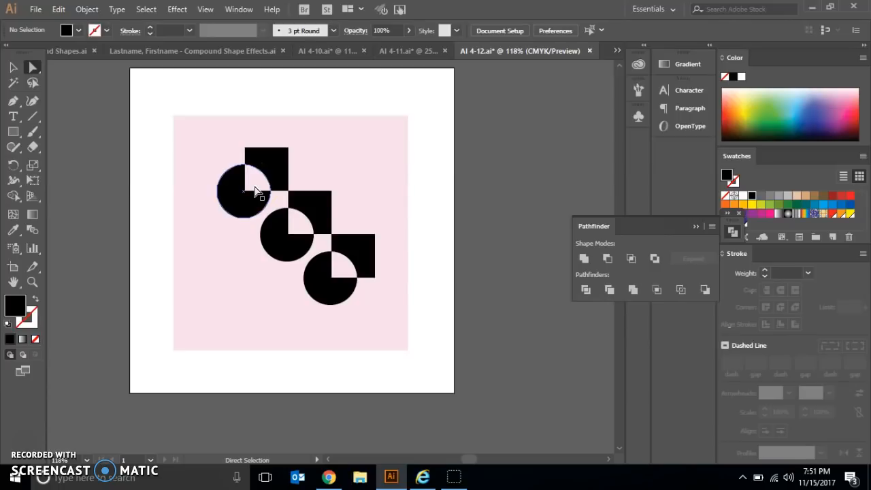
# Direct-select the three squares of the compound shape again, leaving the circles unselected
pyautogui.click(270, 170)
pyautogui.click(275, 175)
pyautogui.keyDown('shift'); pyautogui.click(310, 193); pyautogui.keyUp('shift')
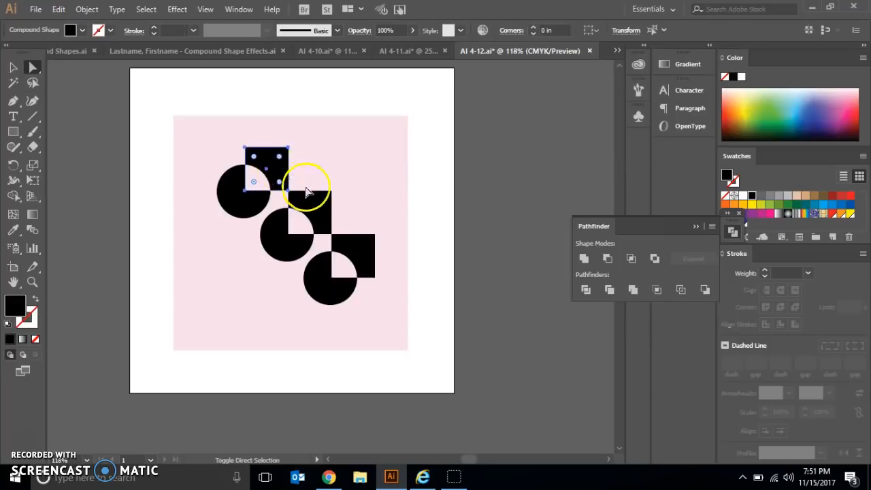
pyautogui.keyDown('shift'); pyautogui.click(355, 239); pyautogui.keyUp('shift')
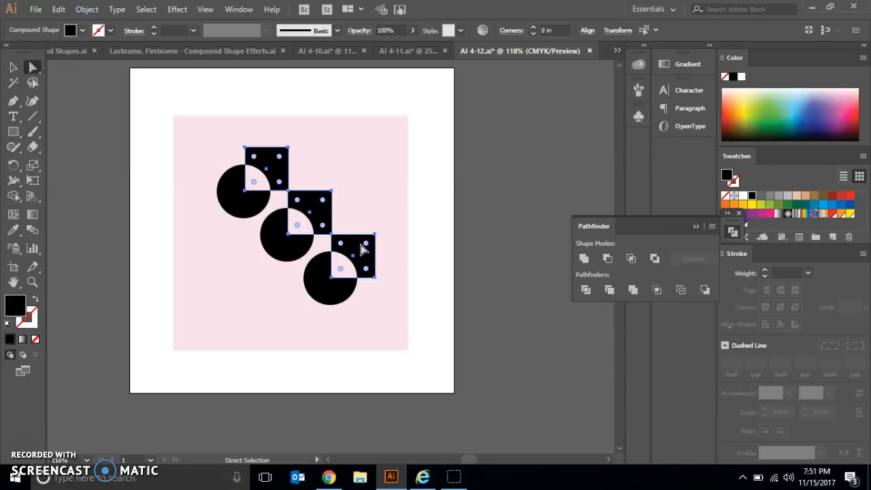
pyautogui.moveTo(340, 266); pyautogui.dragTo(288, 321)
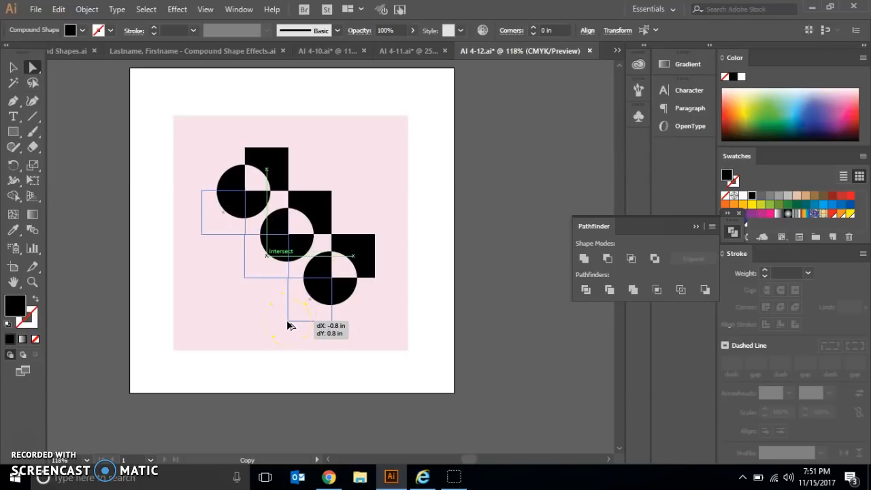
pyautogui.moveTo(288, 325); pyautogui.dragTo(288, 325)
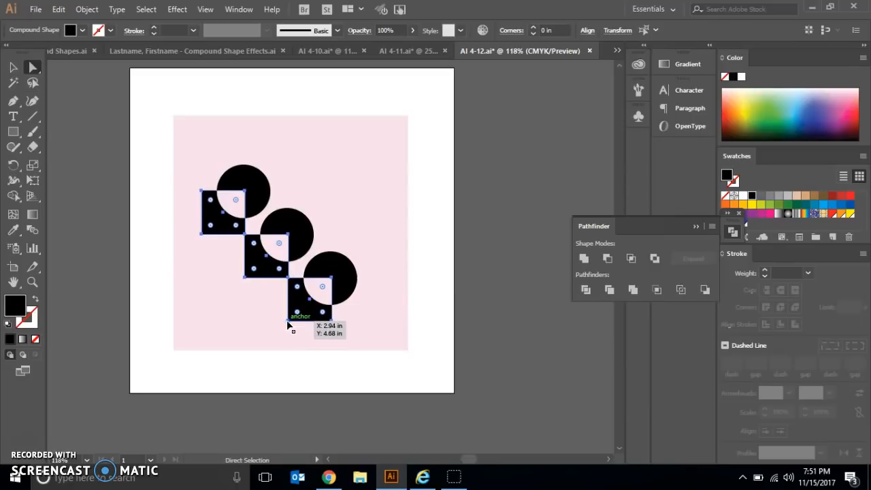
pyautogui.hotkey('ctrl', 'z')
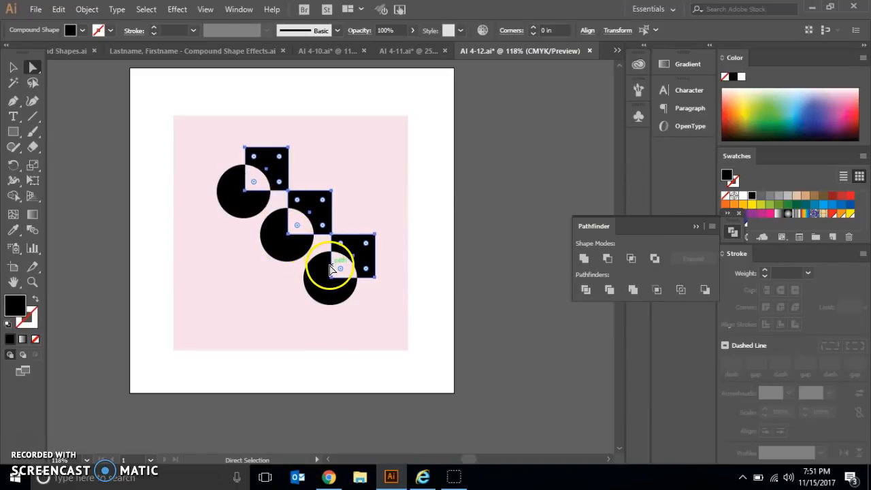
# Place a copy of the three selected squares about 0.8 in left and 0.8 in down, opposite the originals across the circles, and deselect
pyautogui.moveTo(333, 277); pyautogui.dragTo(286, 318)
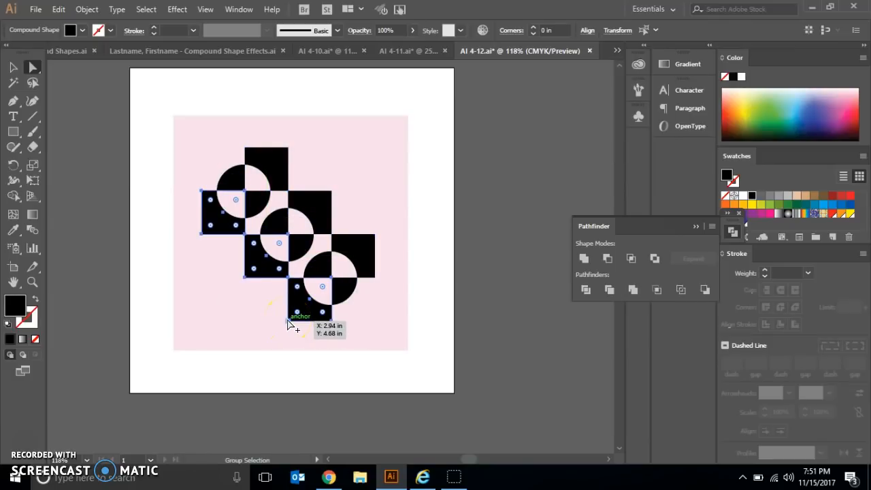
pyautogui.click(249, 318)
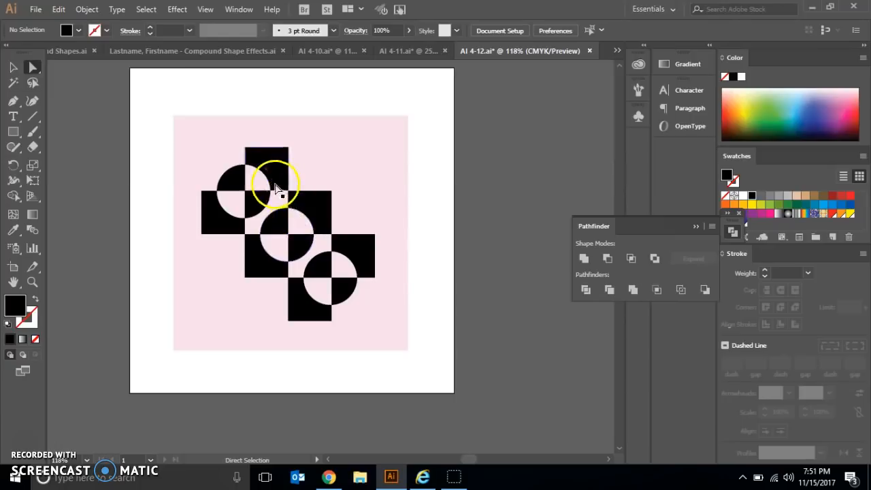
# Direct-select the three circles and scale each one 150% horizontally and vertically with Transform Each, then deselect
pyautogui.click(235, 180)
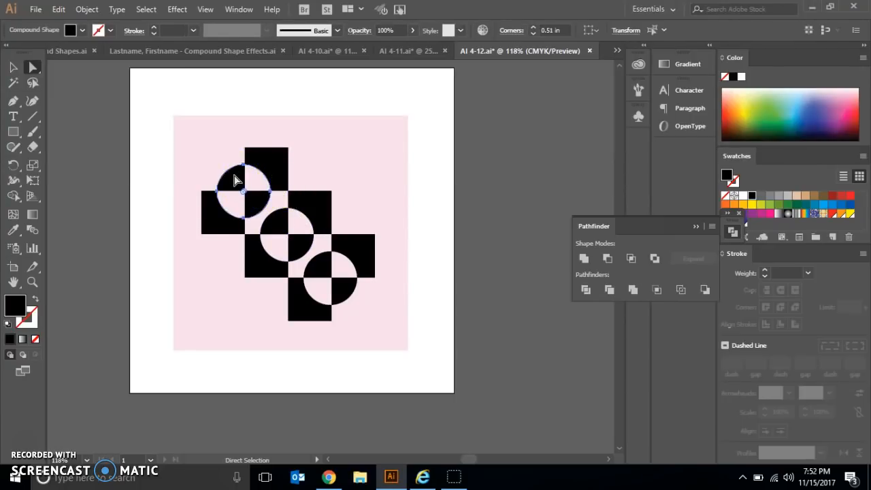
pyautogui.keyDown('shift'); pyautogui.click(273, 222); pyautogui.keyUp('shift')
pyautogui.keyDown('shift'); pyautogui.click(322, 272); pyautogui.keyUp('shift')
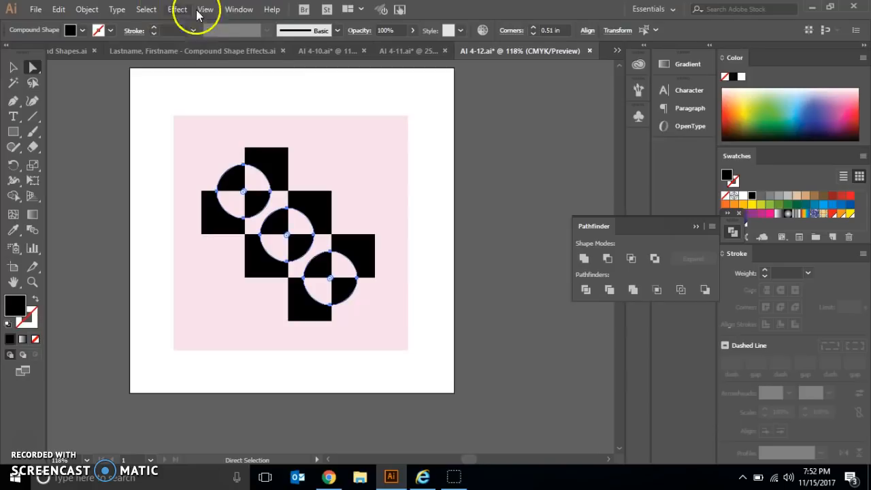
pyautogui.click(87, 9)
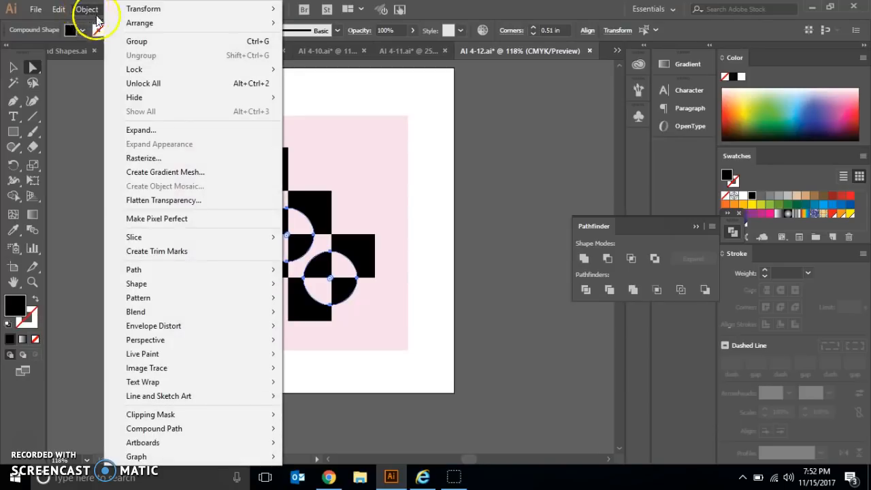
pyautogui.moveTo(115, 8)
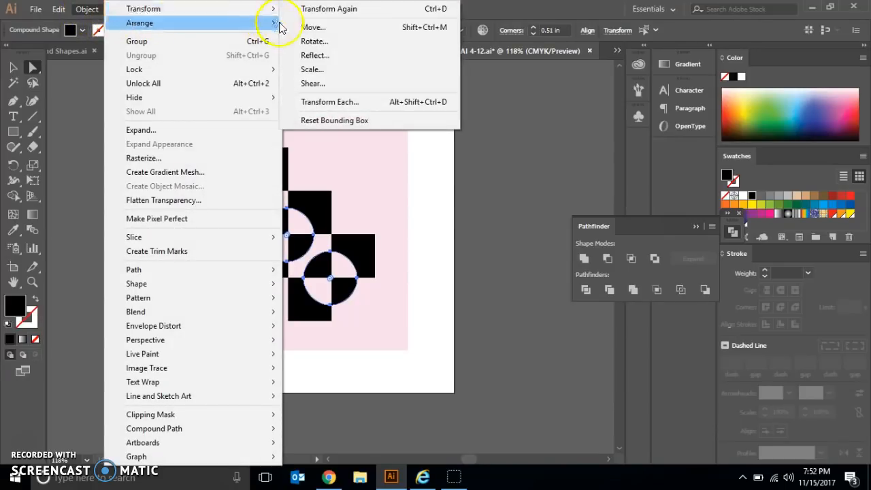
pyautogui.click(332, 101)
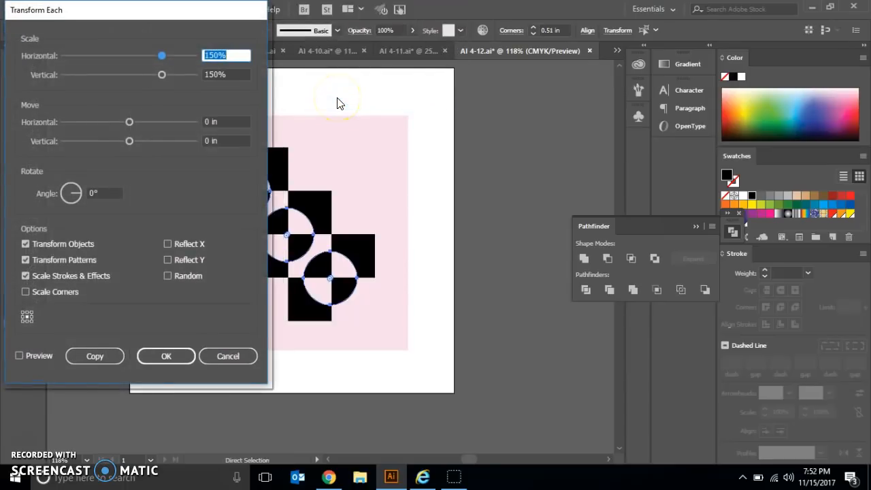
pyautogui.click(241, 55)
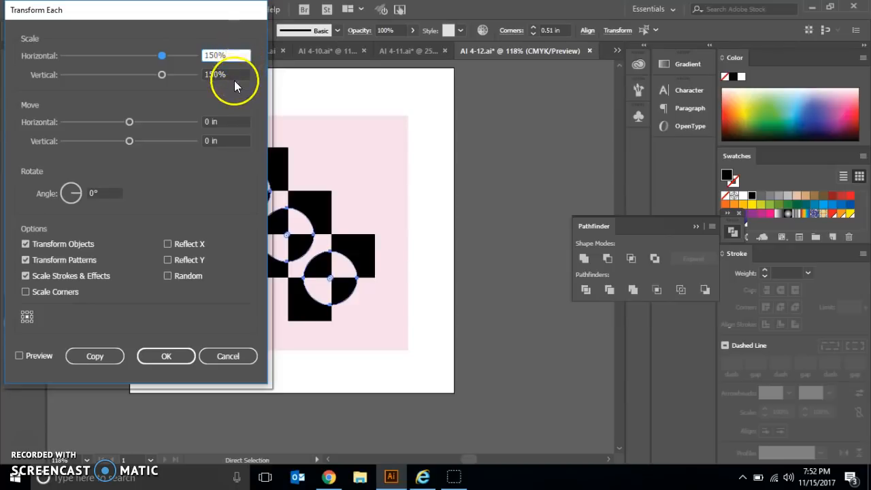
pyautogui.click(236, 75)
pyautogui.click(155, 355)
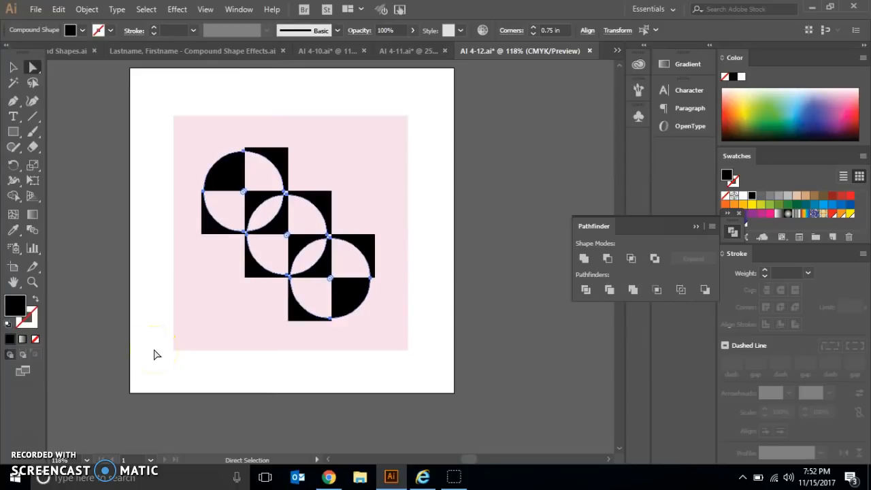
pyautogui.click(196, 315)
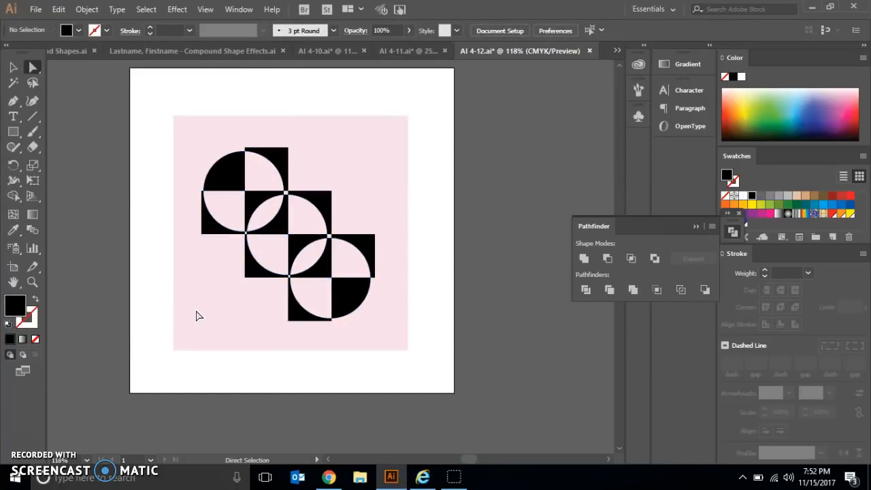
# Direct-select the center circle and scale it uniformly to 200%
pyautogui.click(276, 261)
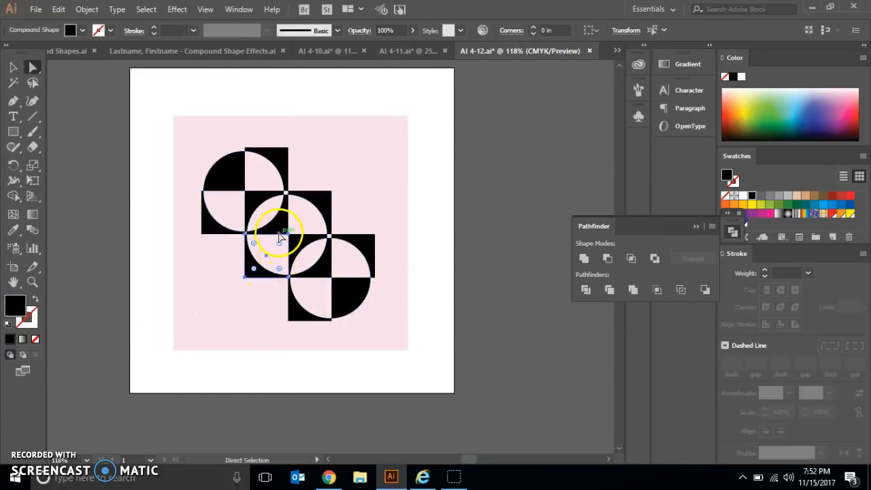
pyautogui.click(271, 211)
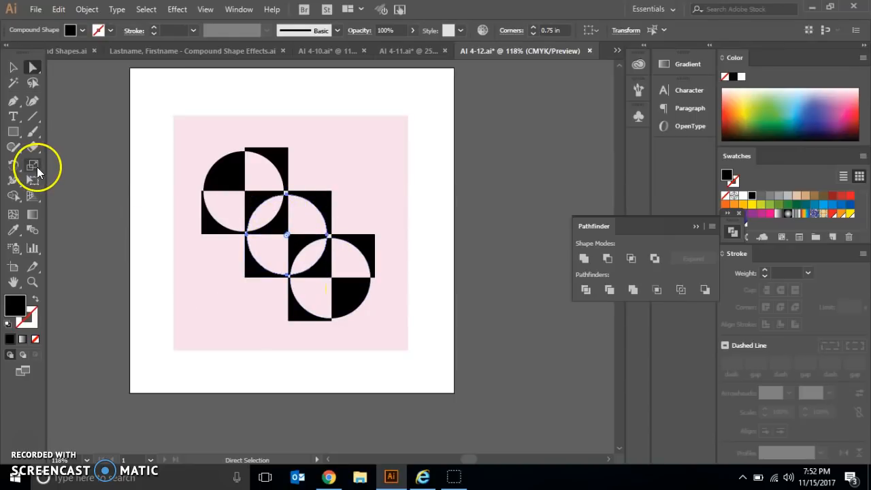
pyautogui.doubleClick(35, 167)
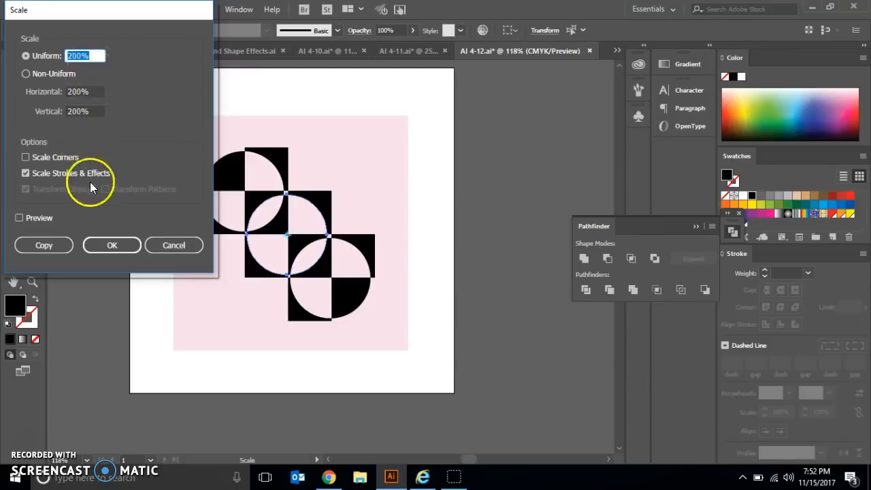
pyautogui.click(109, 246)
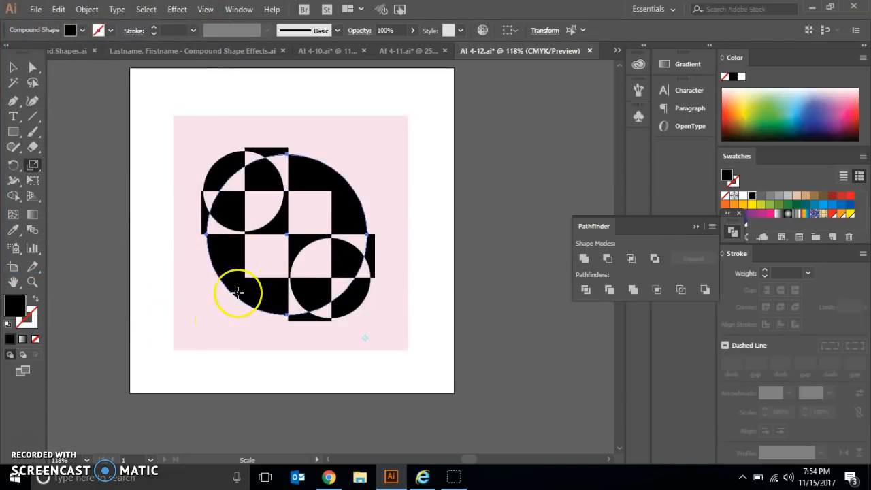
# Bring the enlarged center circle to the front, apply the Intersect shape mode to it, and deselect
pyautogui.click(84, 13)
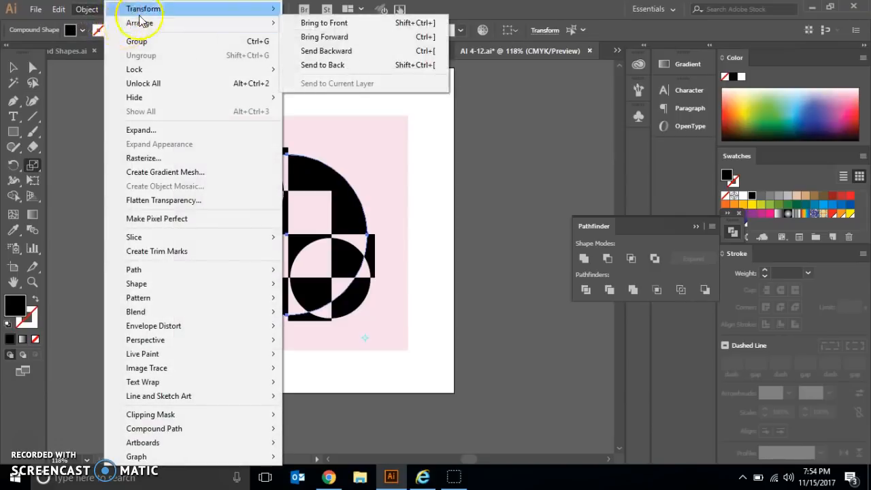
pyautogui.moveTo(260, 26)
pyautogui.click(294, 25)
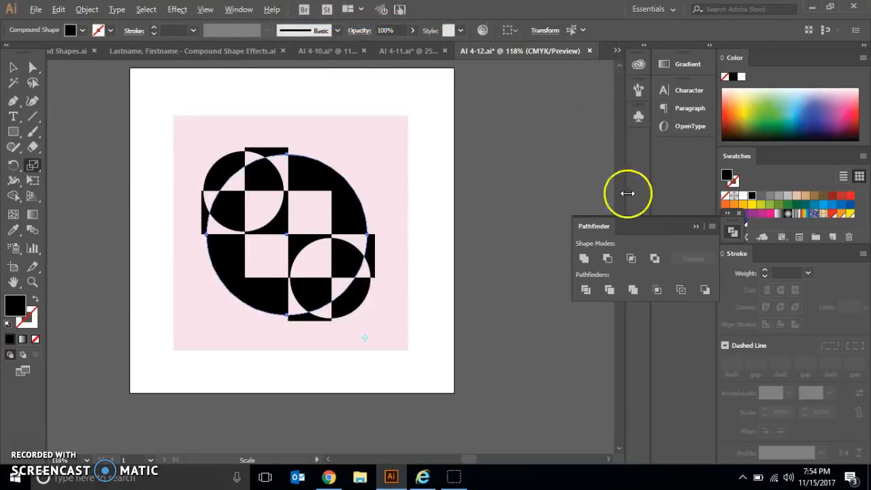
pyautogui.click(630, 257)
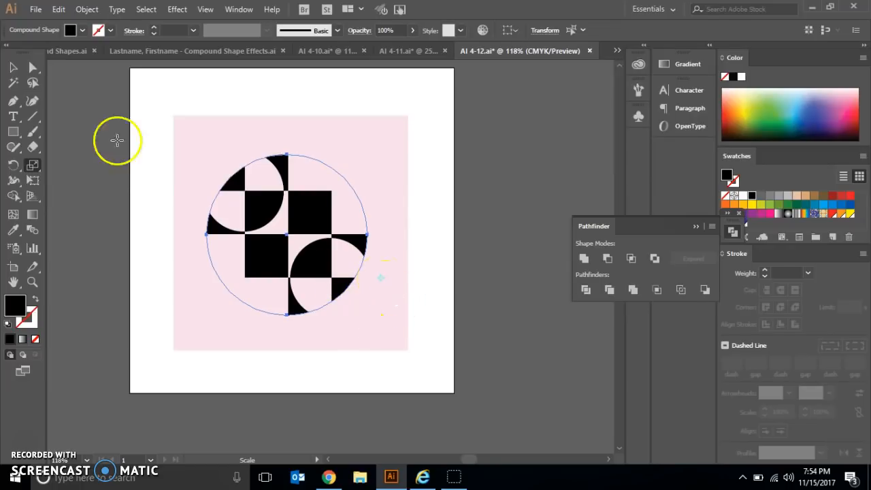
pyautogui.click(14, 68)
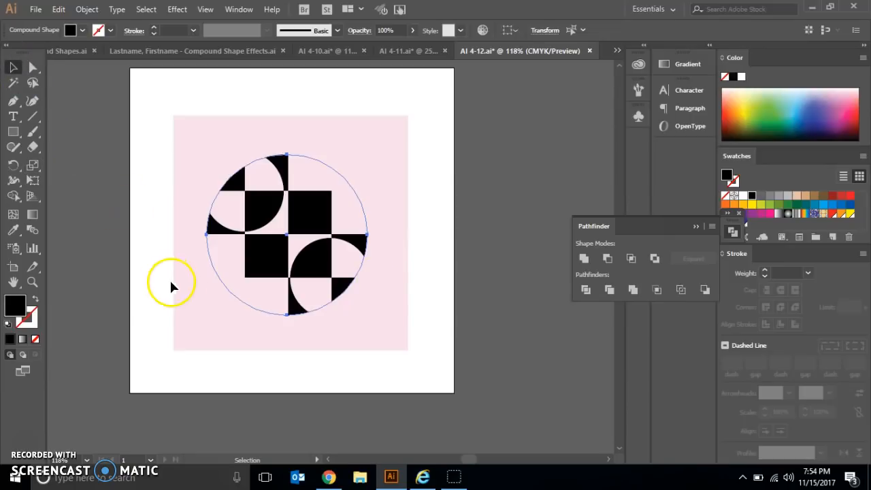
pyautogui.click(192, 305)
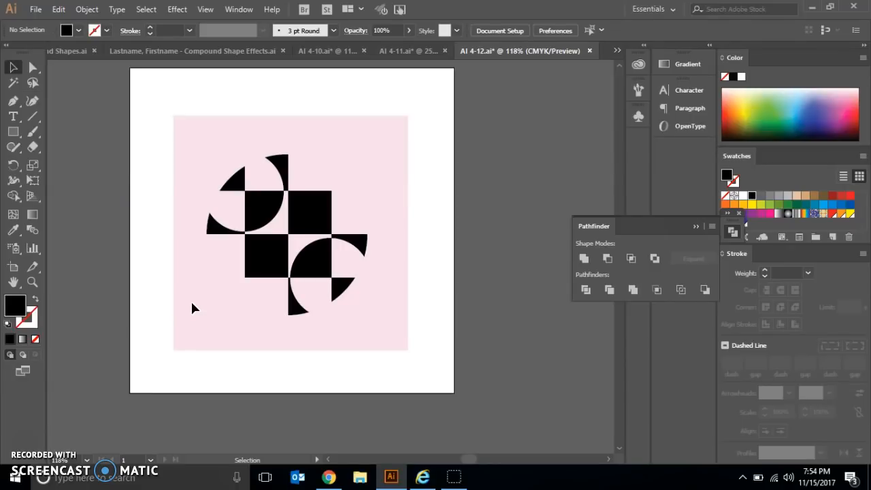
# Compare the artwork with the finished example in the Compound Shape Effects document
pyautogui.click(149, 55)
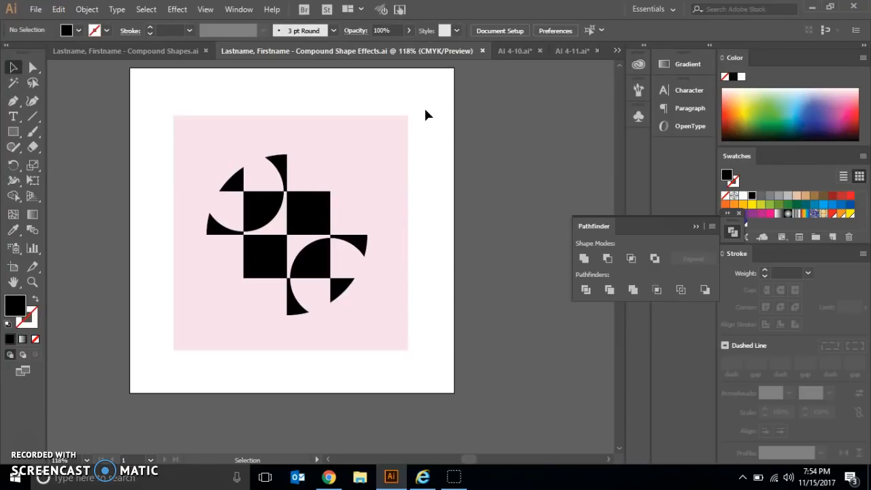
pyautogui.click(25, 69)
pyautogui.click(34, 441)
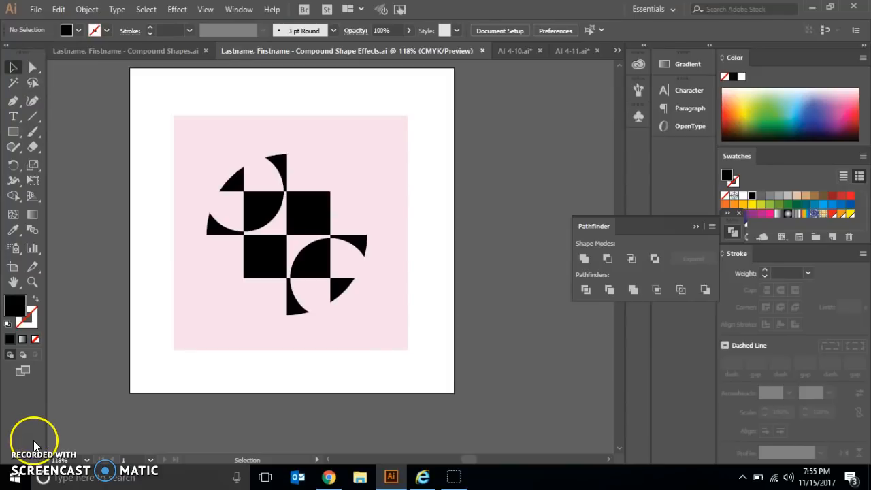